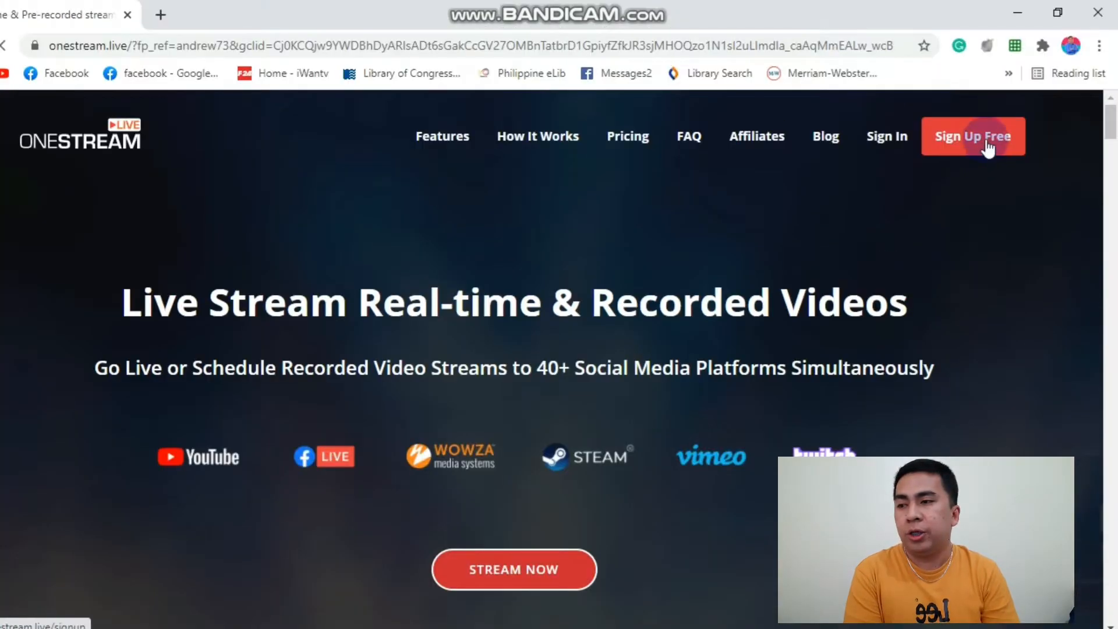
Step: Sign up for a free OneStream account using the Google sign-in option
click(986, 143)
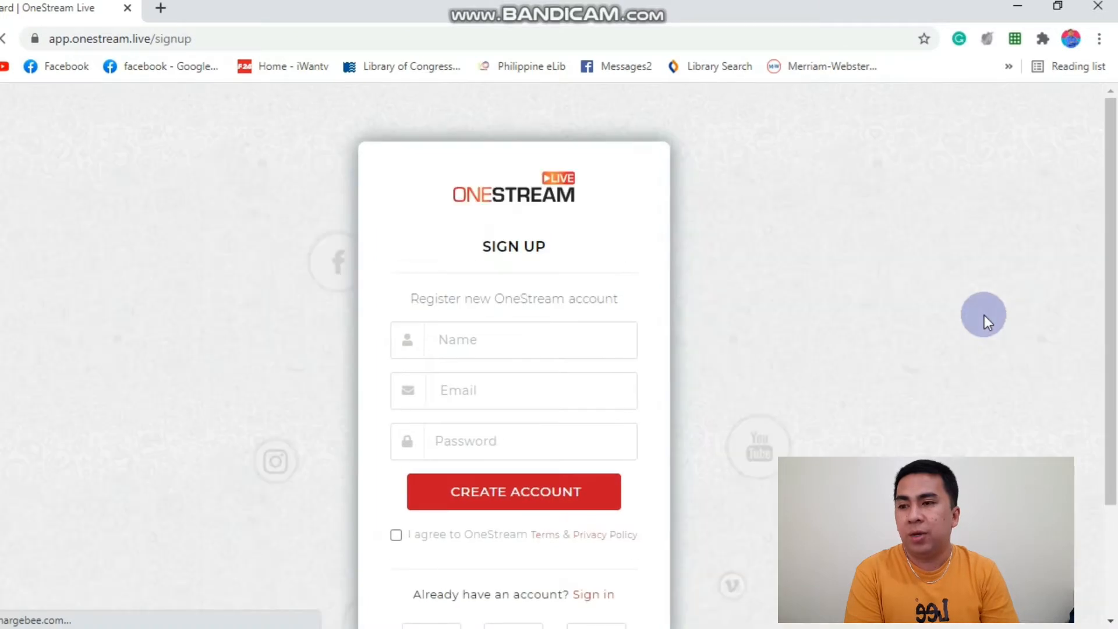
scroll(890, 264, down, 2)
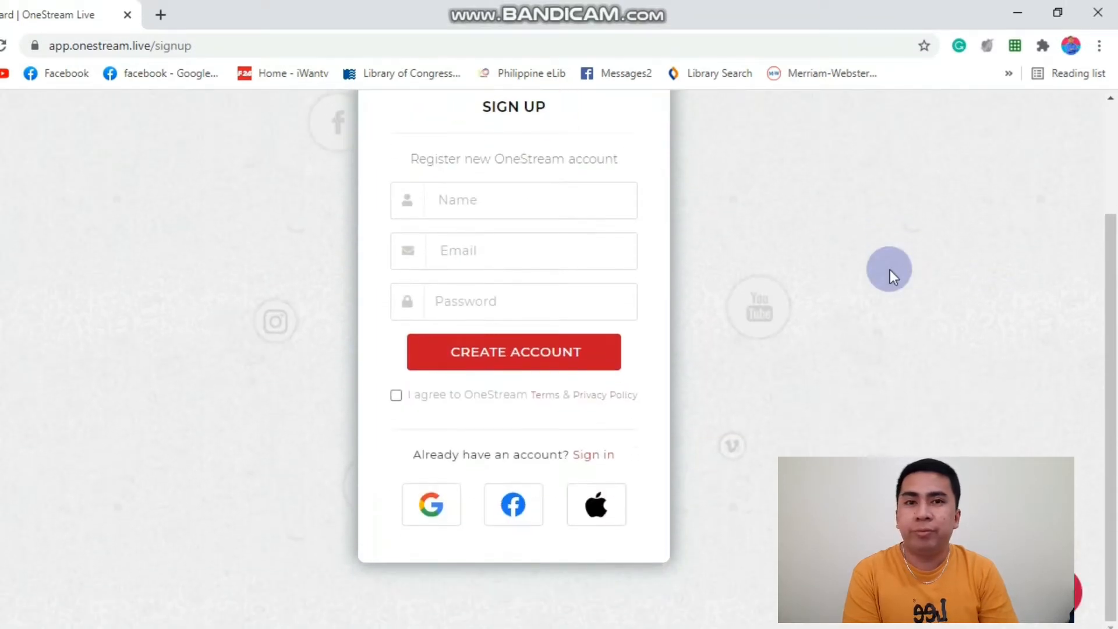
scroll(890, 271, up, 2)
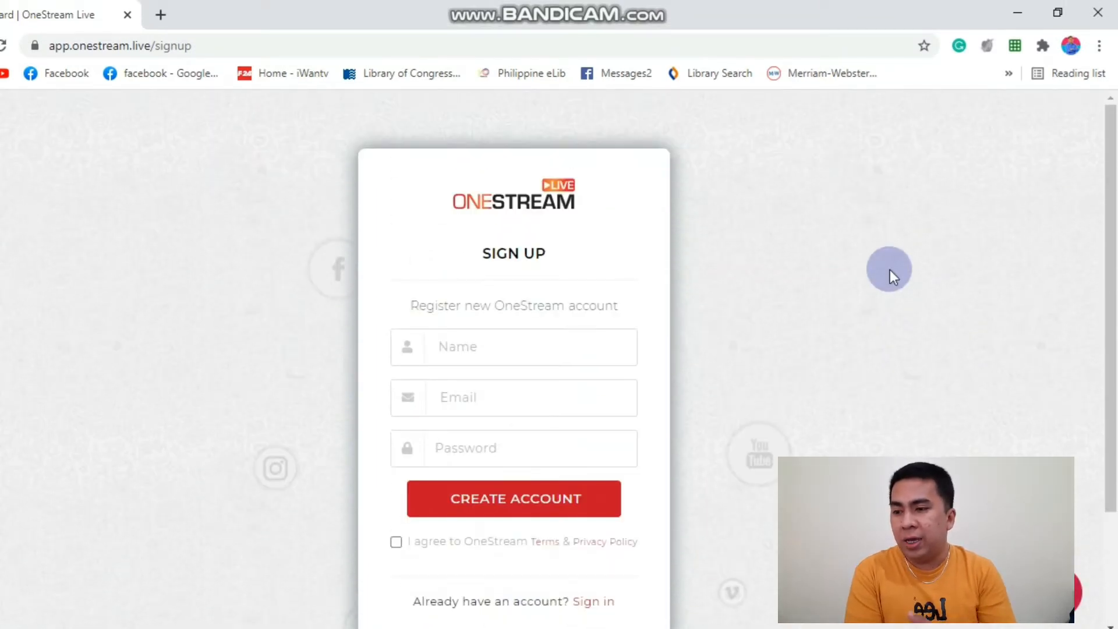
scroll(889, 270, down, 2)
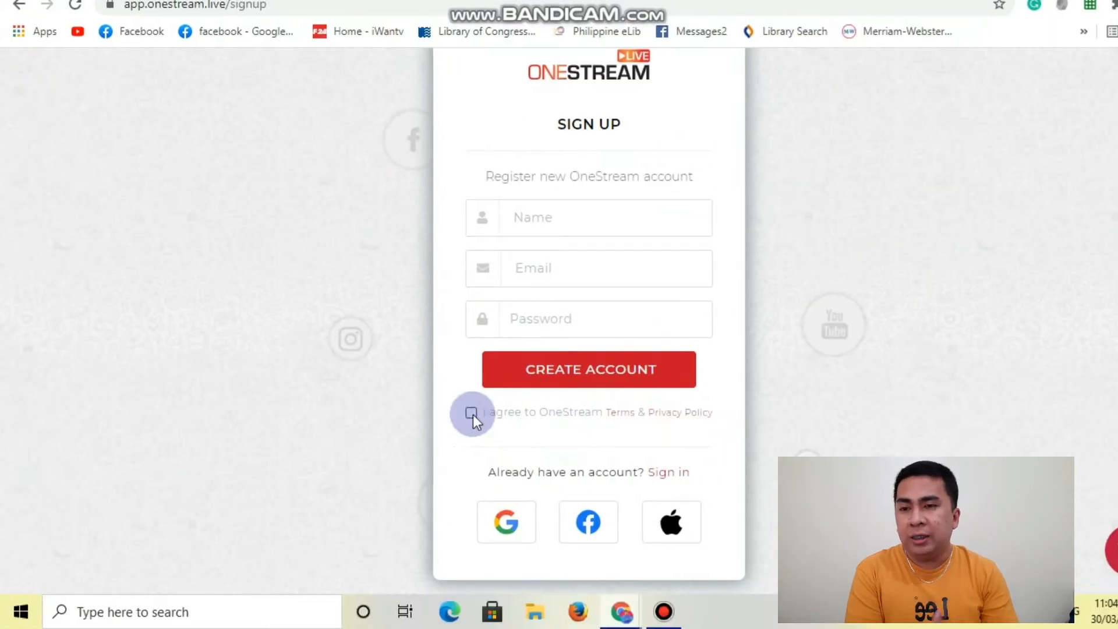
click(508, 535)
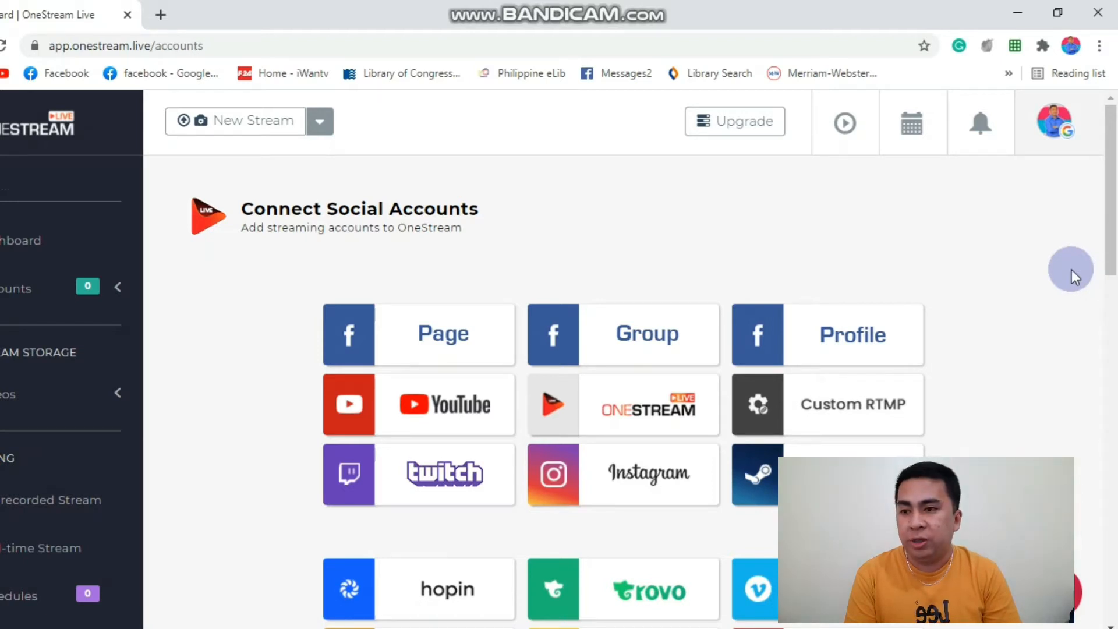
Step: Look through the full list of social and streaming platforms that can be connected
scroll(1072, 271, down, 6)
scroll(1071, 270, down, 9)
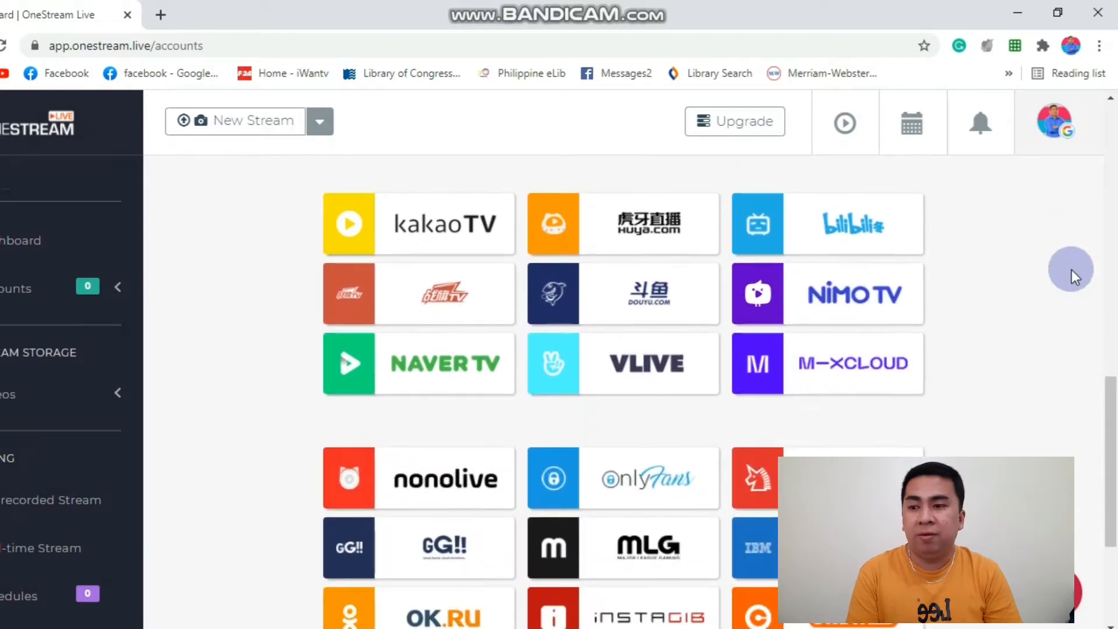
scroll(1071, 270, down, 4)
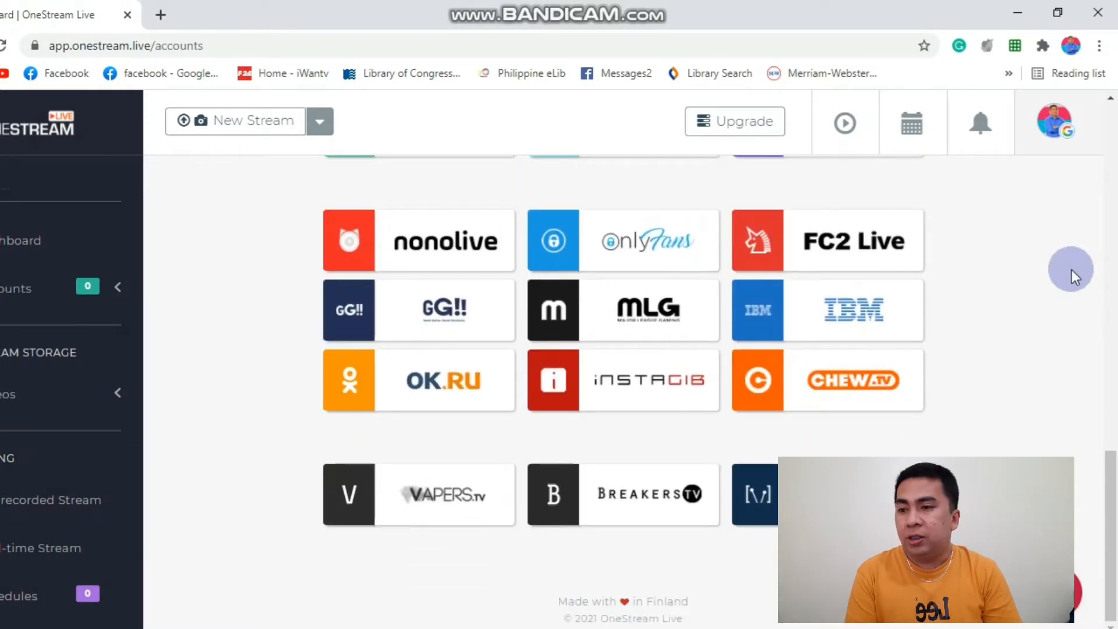
scroll(1071, 270, up, 16)
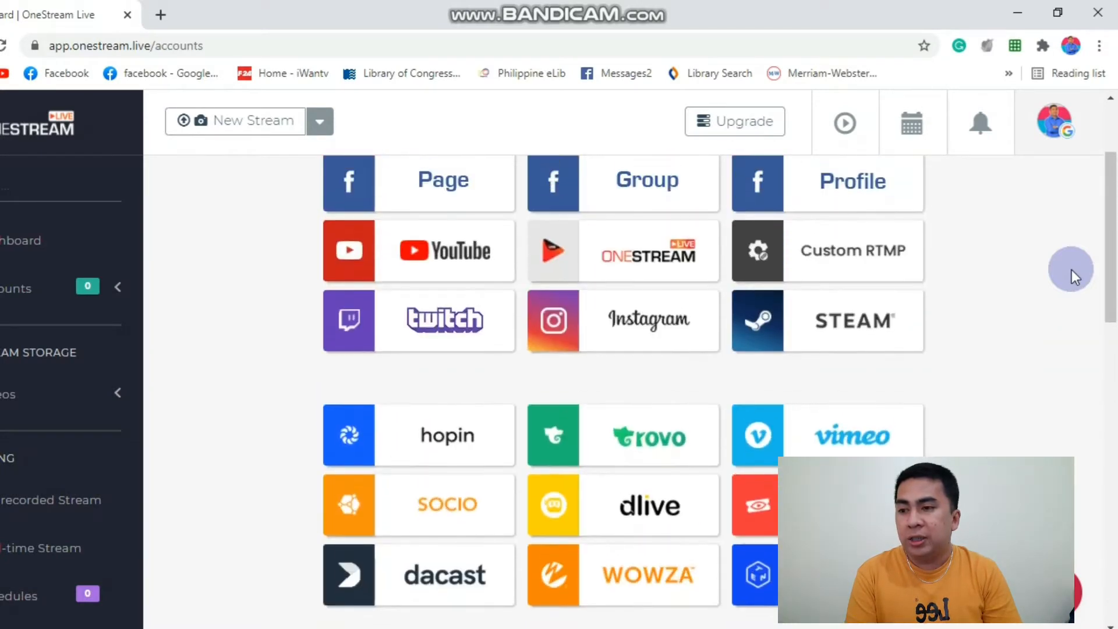
scroll(1072, 270, up, 3)
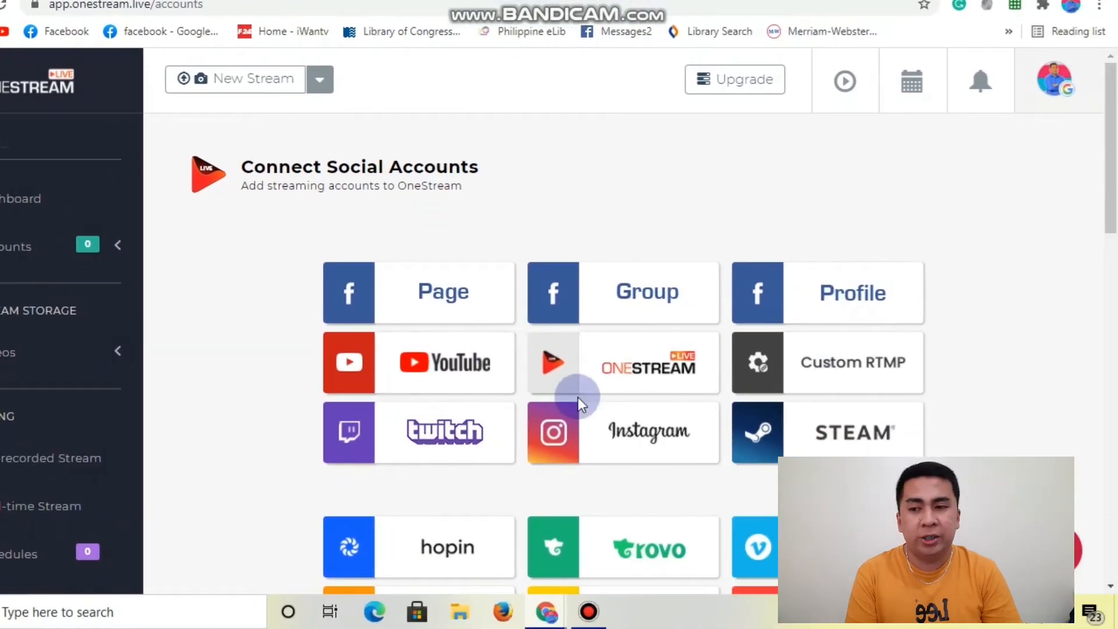
scroll(577, 397, down, 4)
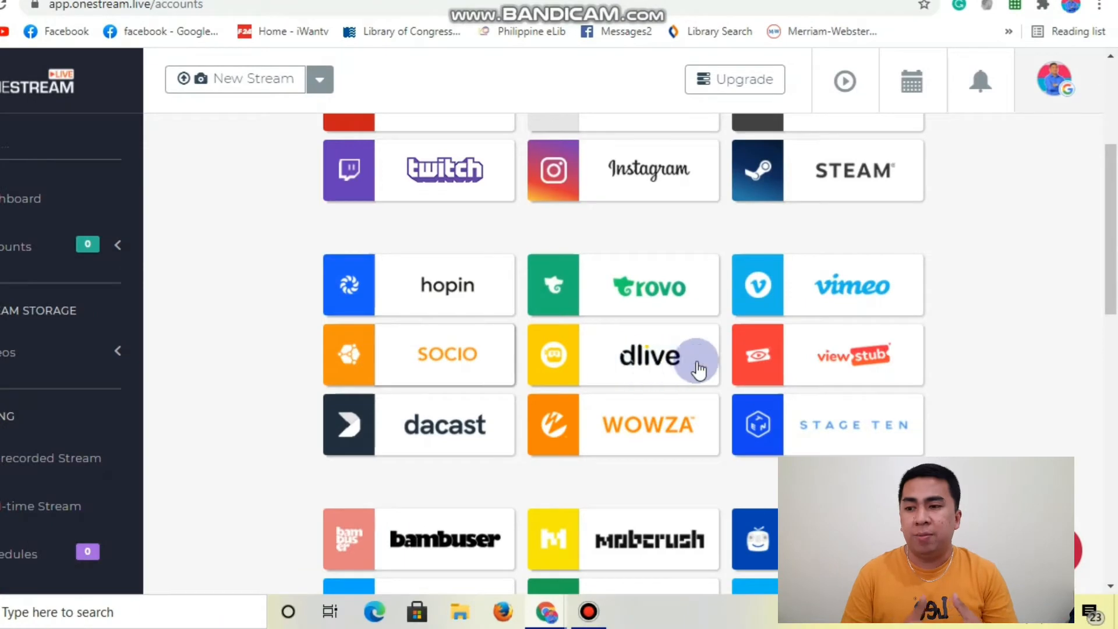
scroll(849, 307, up, 4)
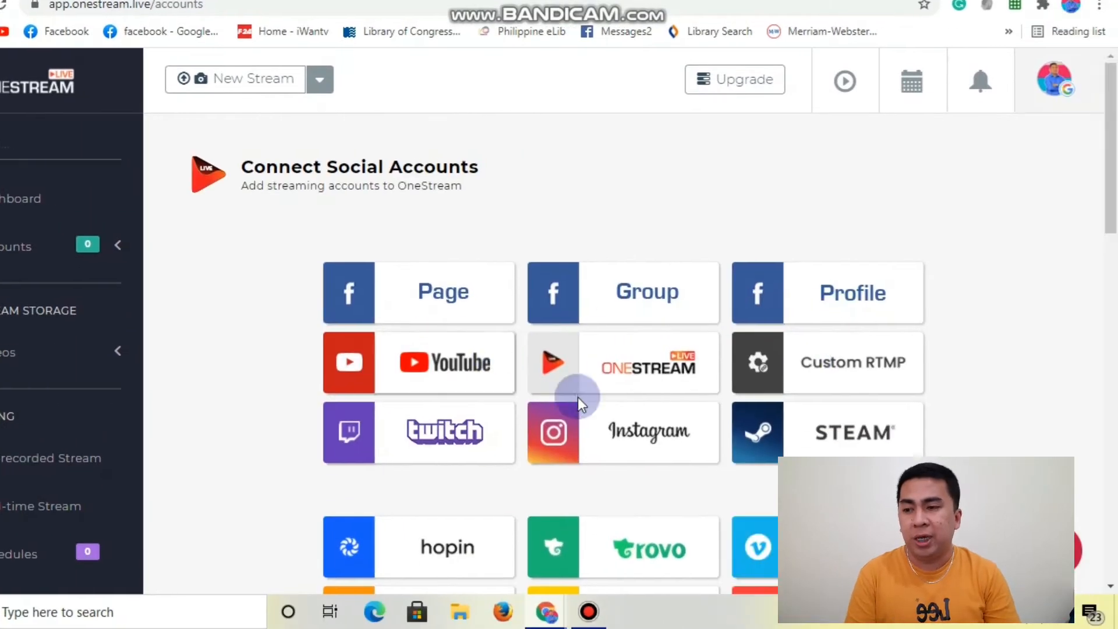
scroll(577, 397, down, 3)
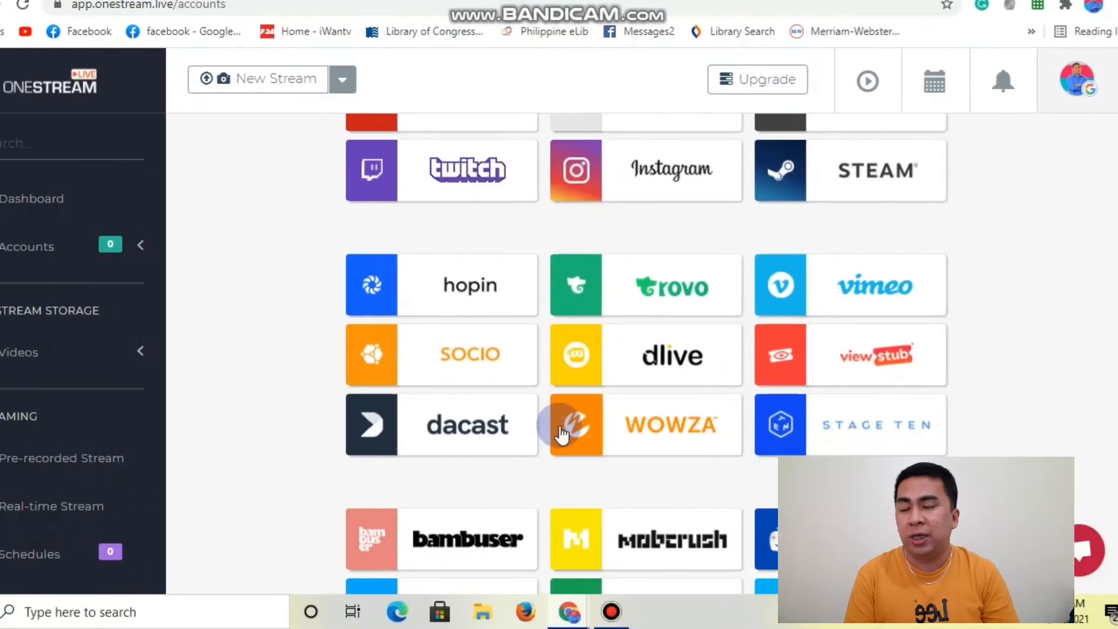
scroll(655, 410, down, 3)
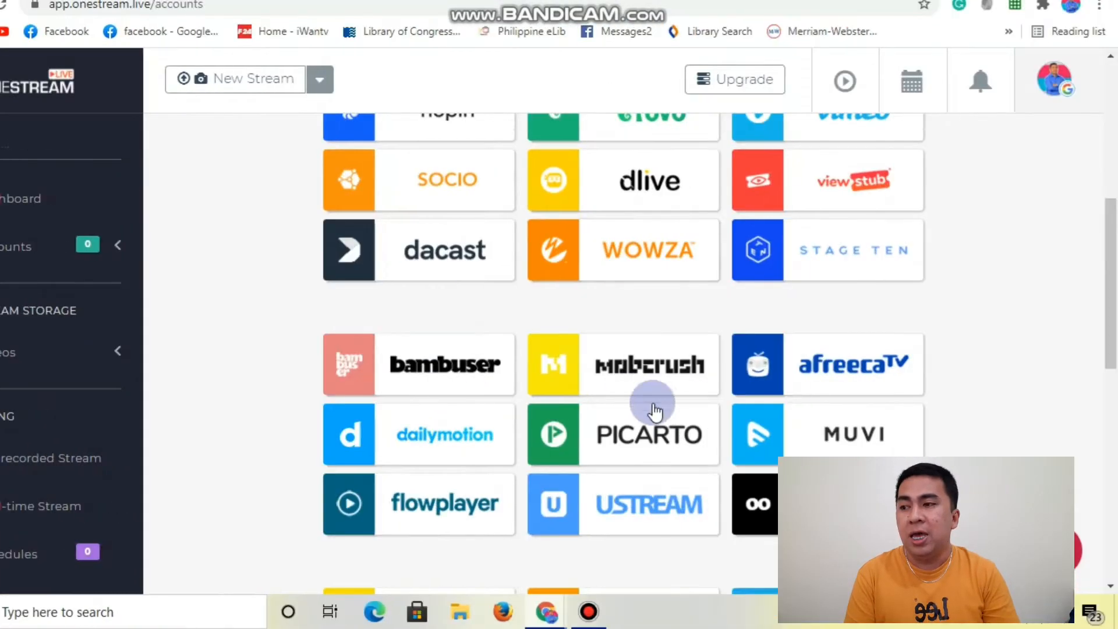
scroll(655, 411, down, 10)
scroll(1001, 325, up, 15)
scroll(693, 429, down, 8)
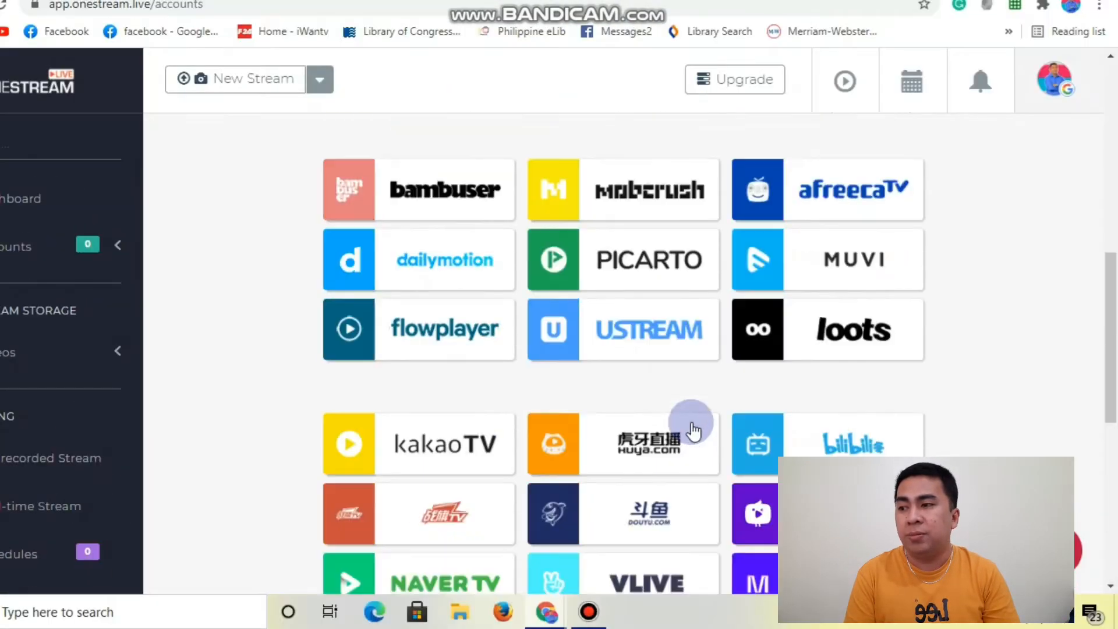
scroll(998, 324, up, 8)
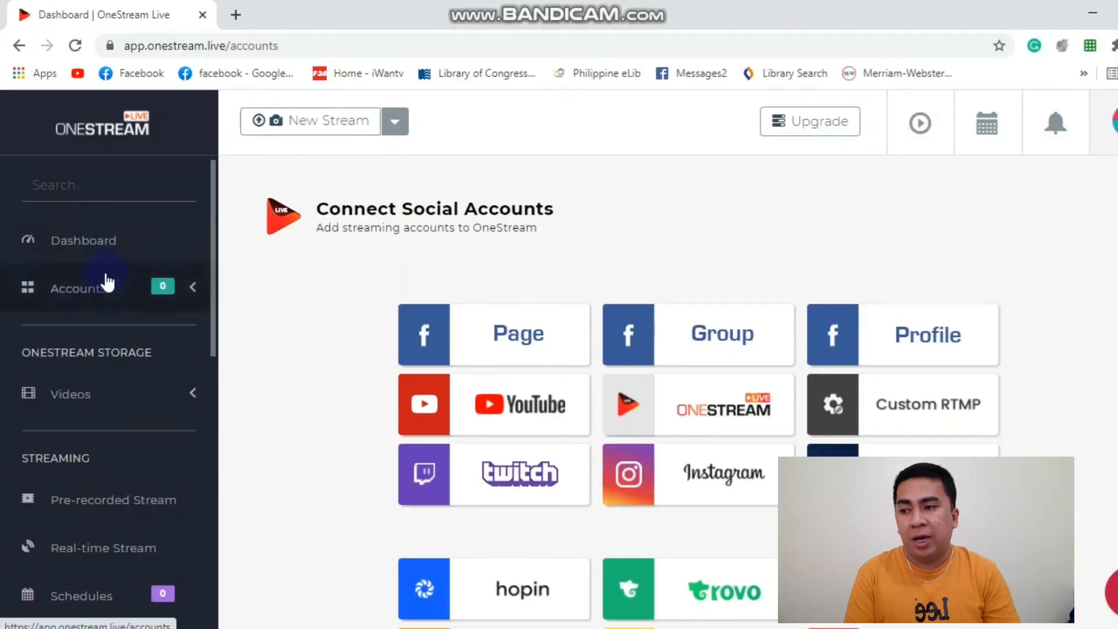
Step: Look over the navigation sections for accounts, video storage, streaming and team management
mouse_move(214, 230)
mouse_down()
mouse_move(215, 242)
mouse_move(214, 230)
mouse_up()
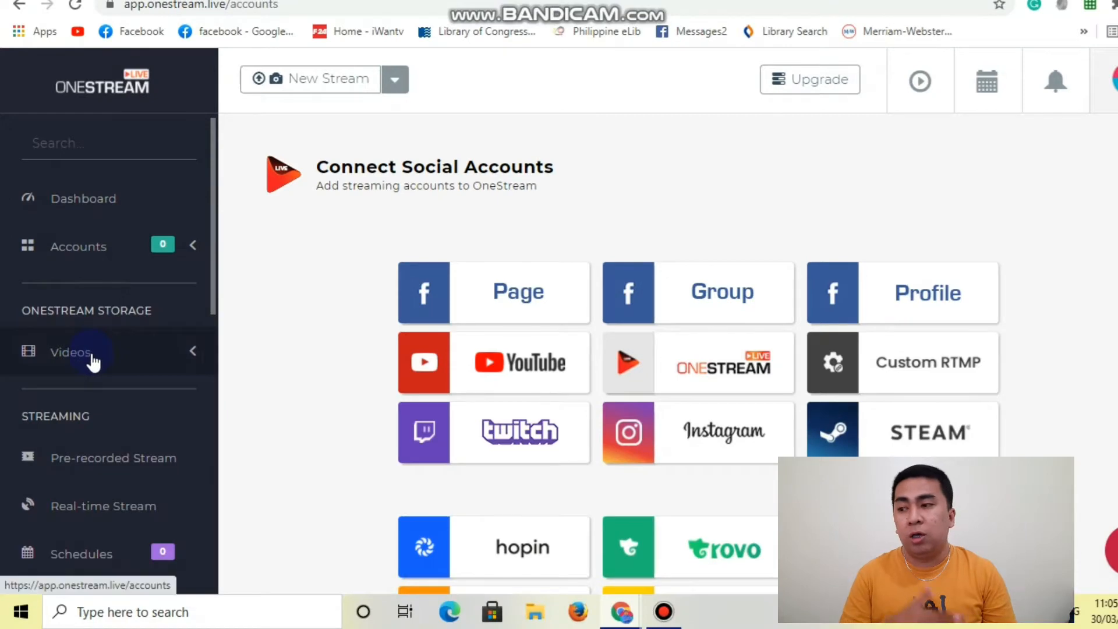
scroll(92, 361, down, 3)
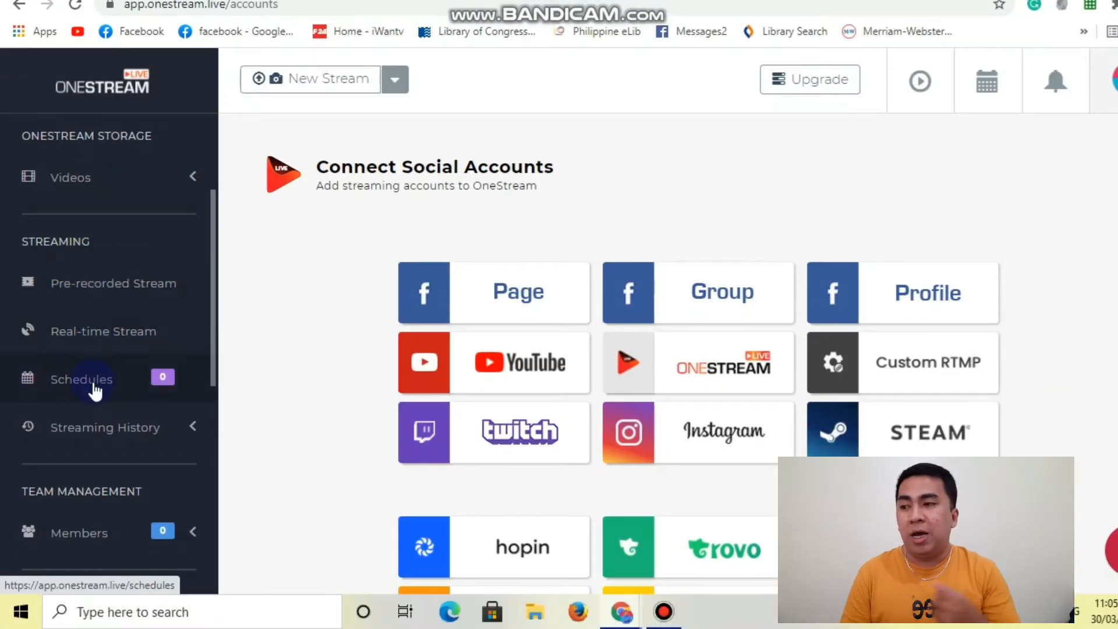
scroll(92, 387, down, 5)
scroll(92, 386, up, 10)
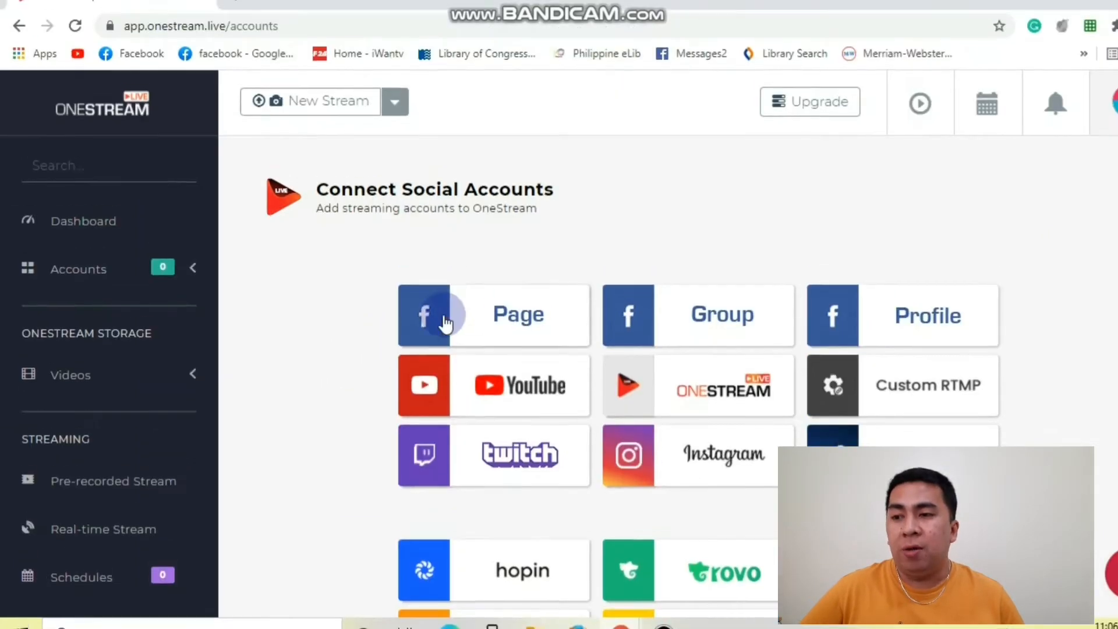
Step: Authorize OneStream to use the personal vlog's Facebook Page through the current Facebook account, keeping all requested permissions on
click(494, 324)
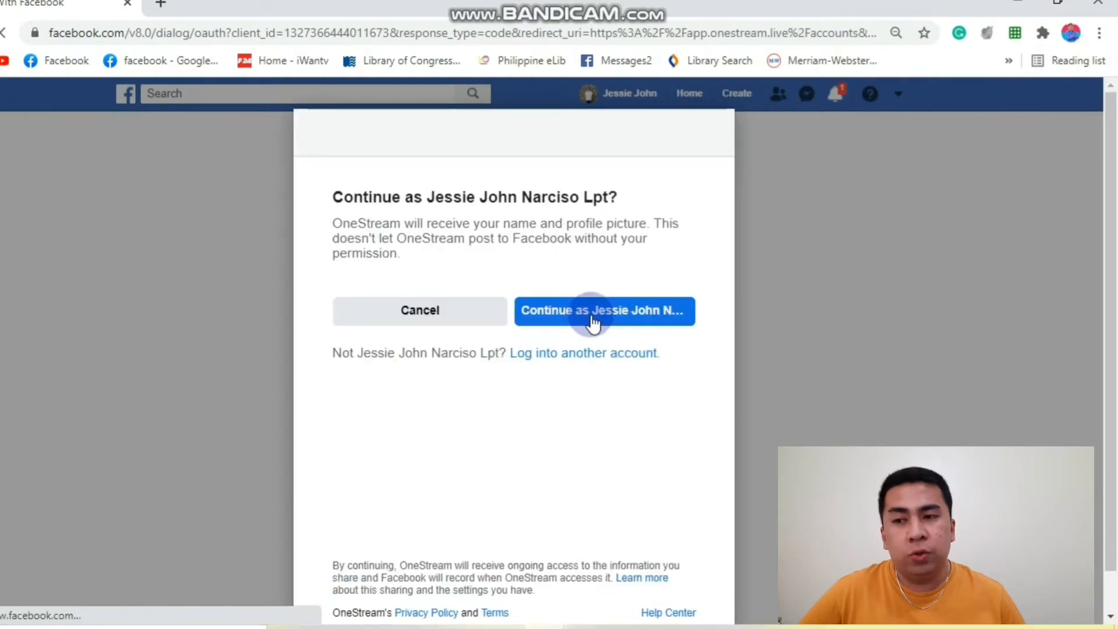
click(628, 316)
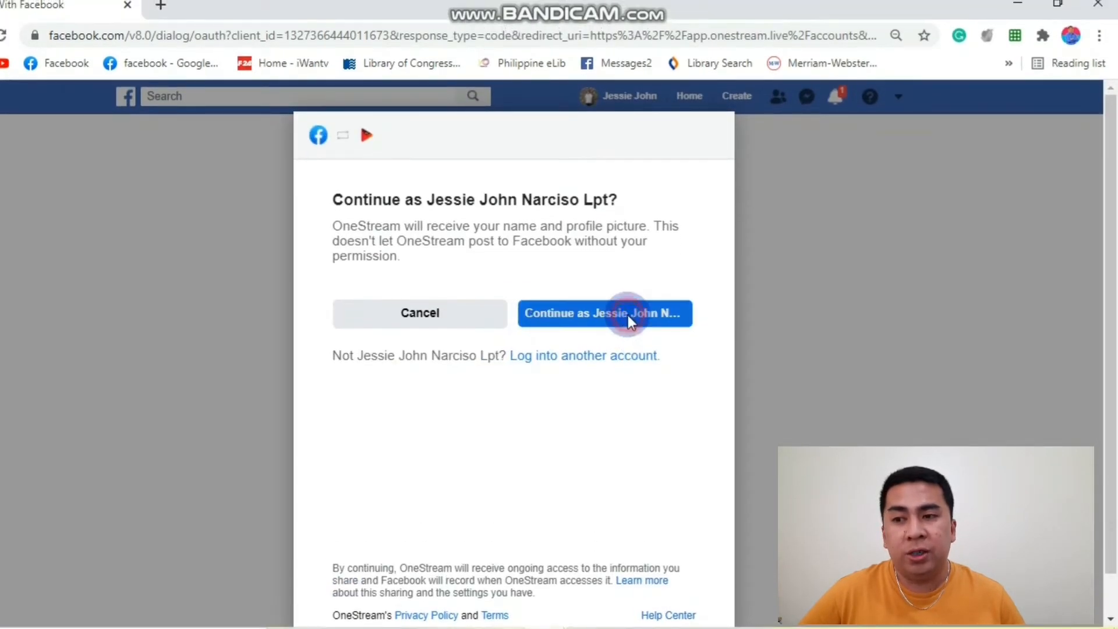
click(489, 408)
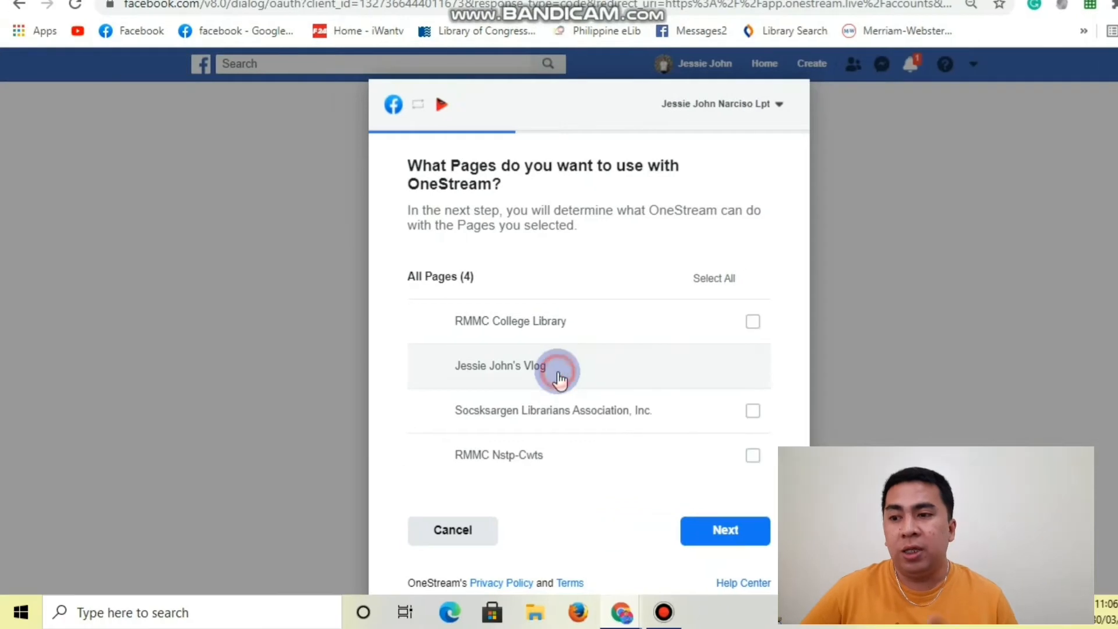
click(723, 536)
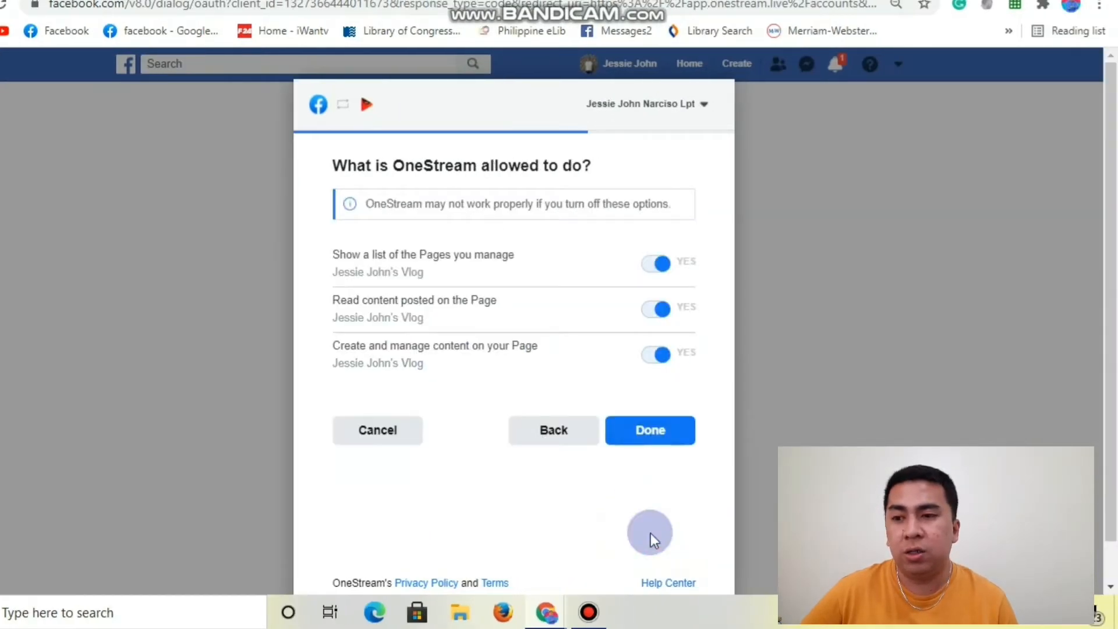
click(646, 432)
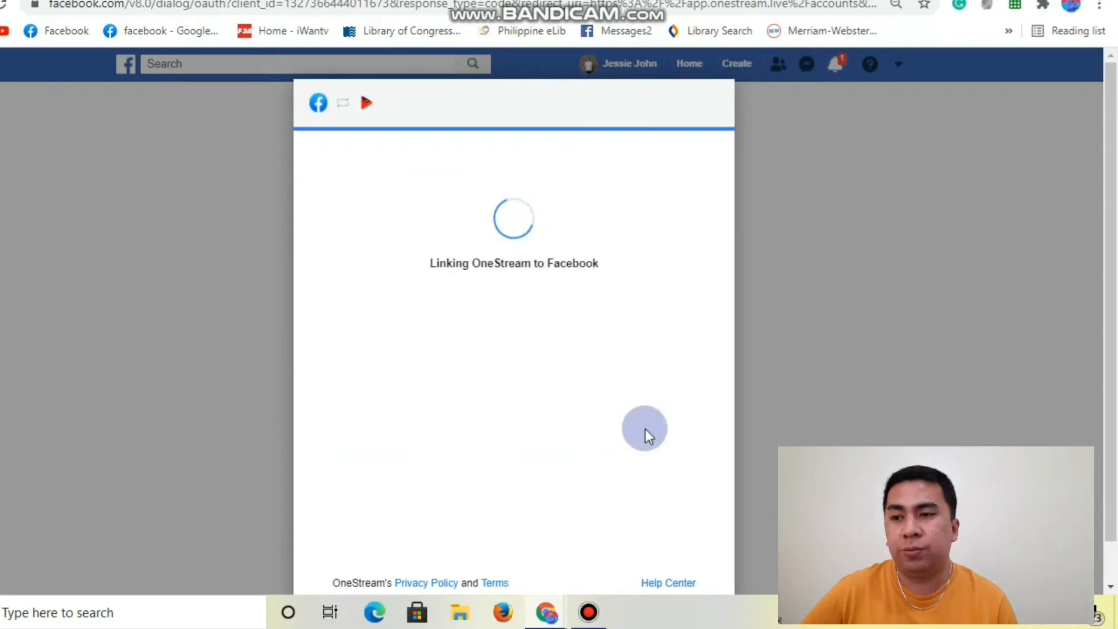
click(550, 302)
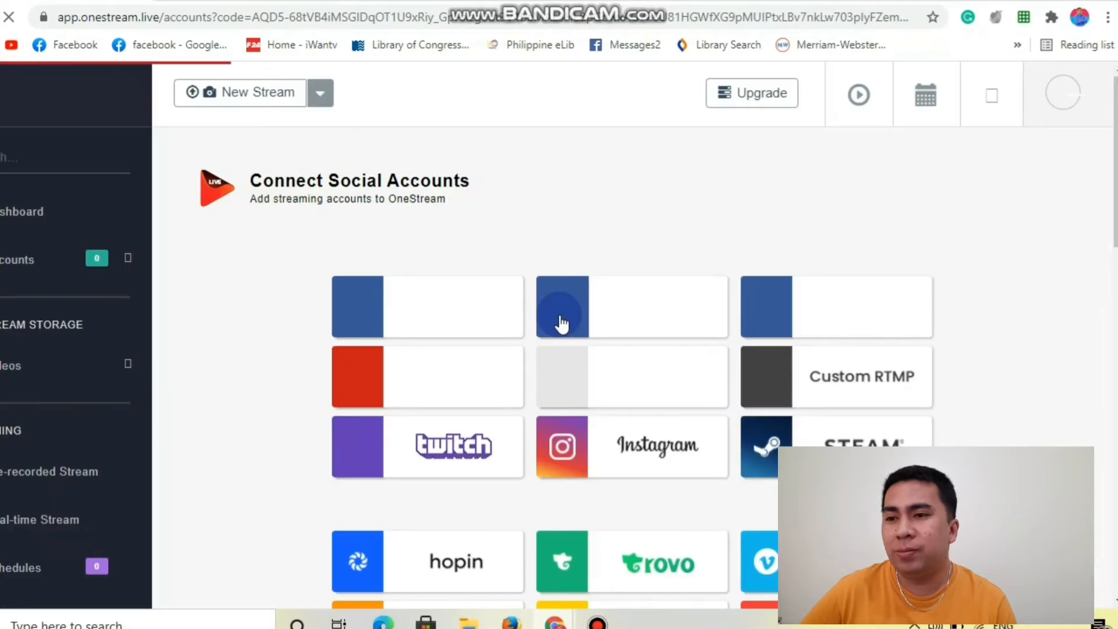
Step: Select the personal vlog in the Facebook Pages connection dialog and connect it to OneStream
click(501, 315)
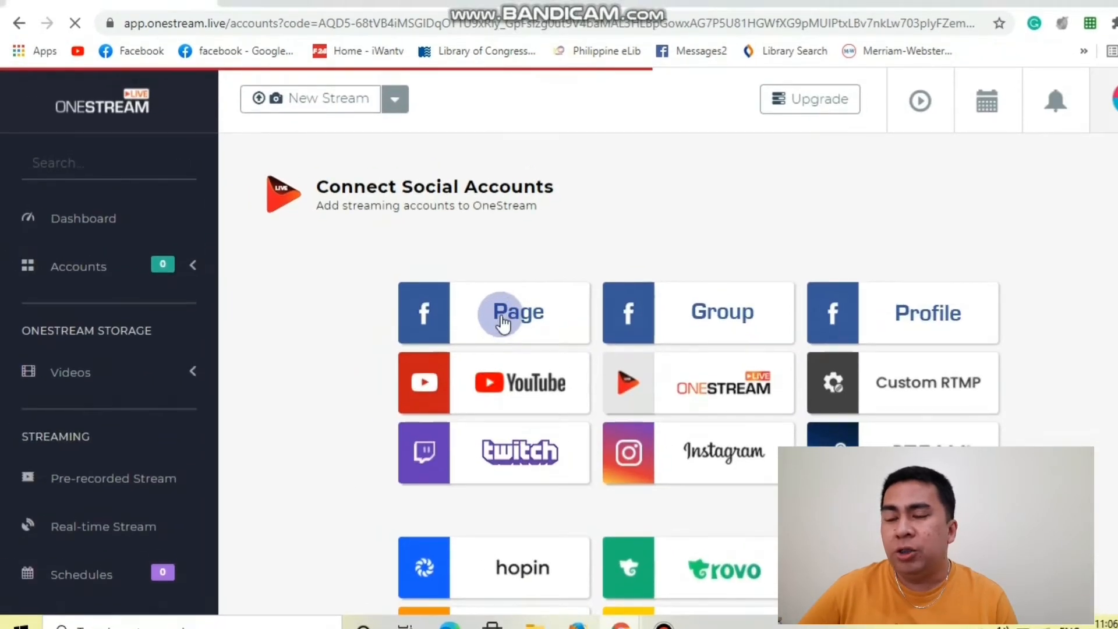
click(509, 317)
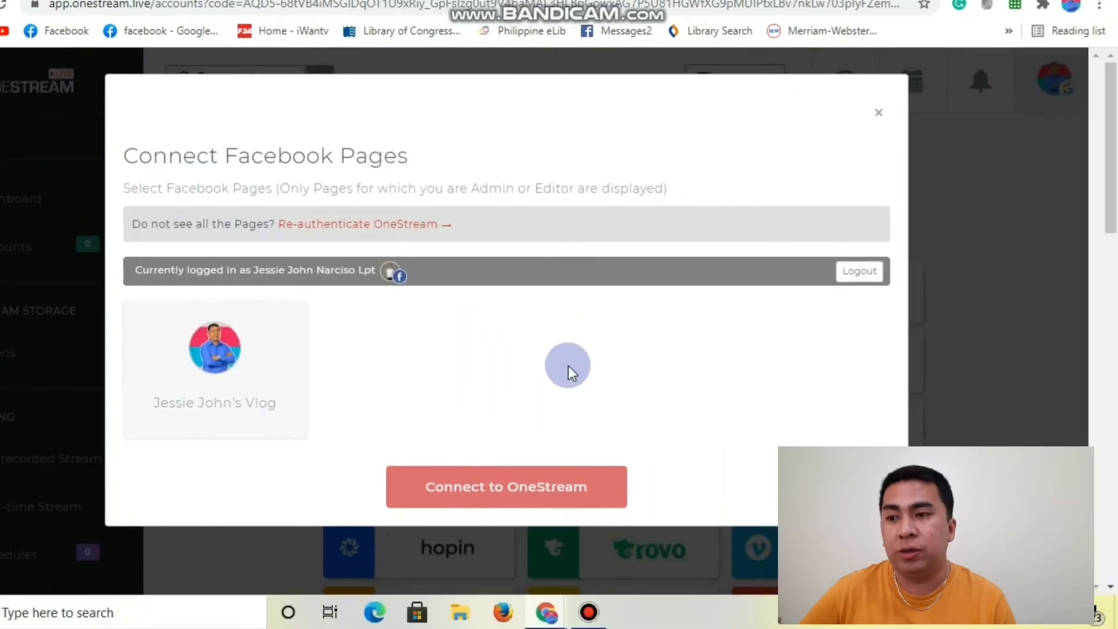
scroll(581, 373, down, 2)
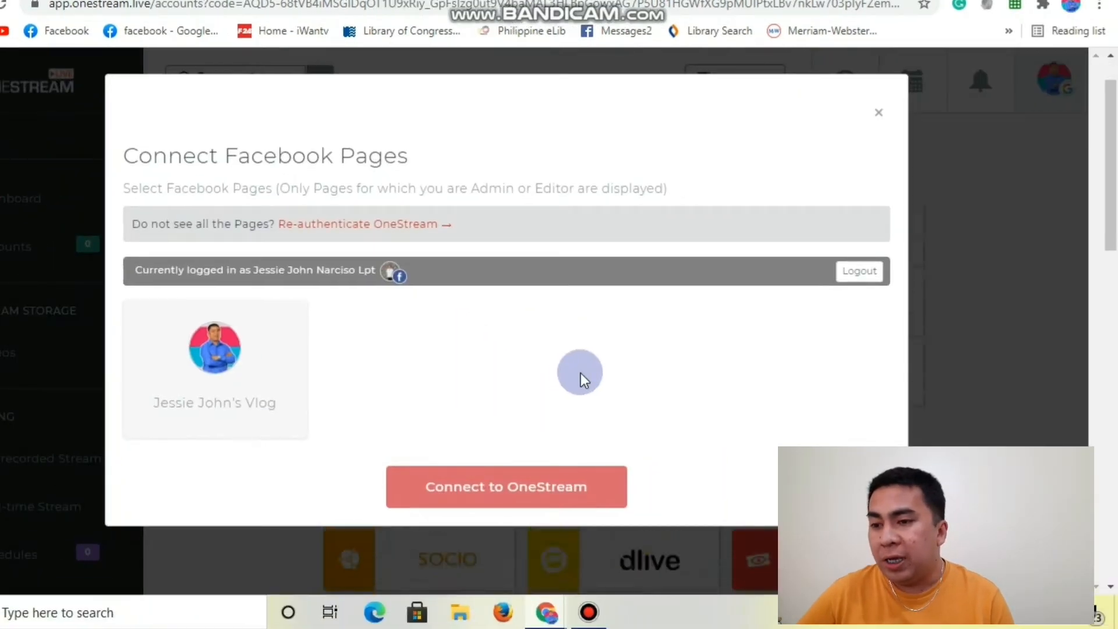
click(221, 355)
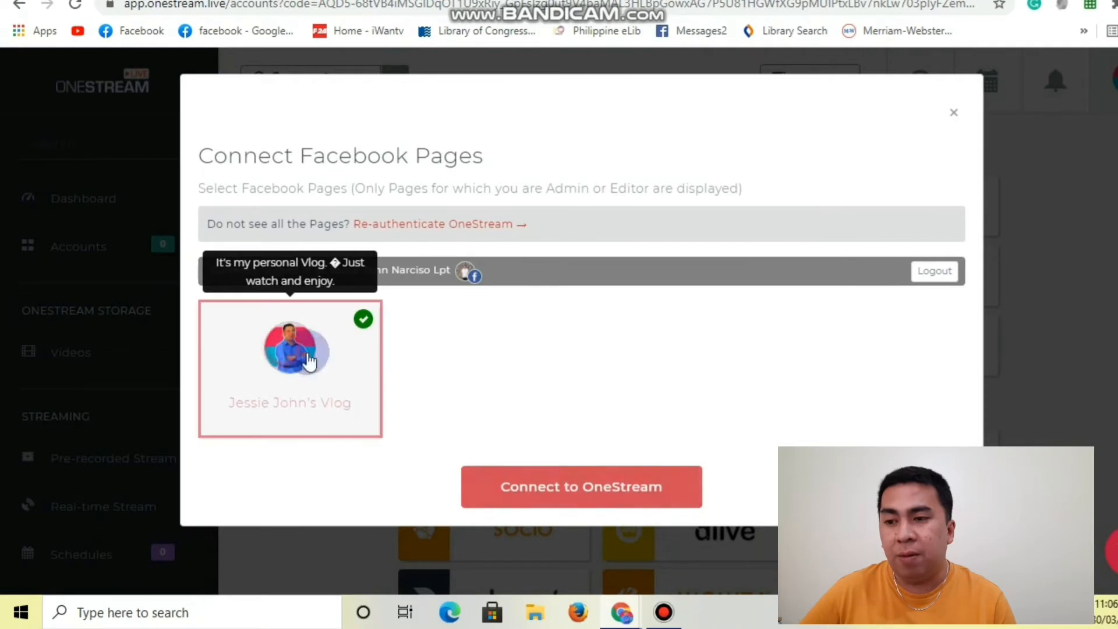
click(589, 495)
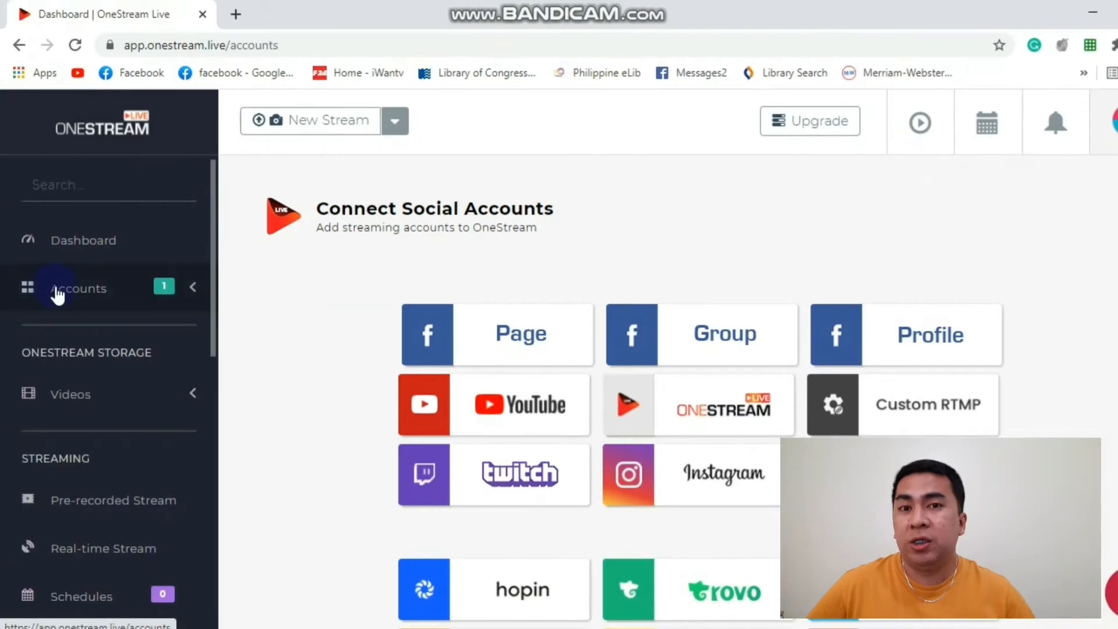
Step: Open the connected vlog page from the accounts list and go to its video upload options for streaming
click(58, 290)
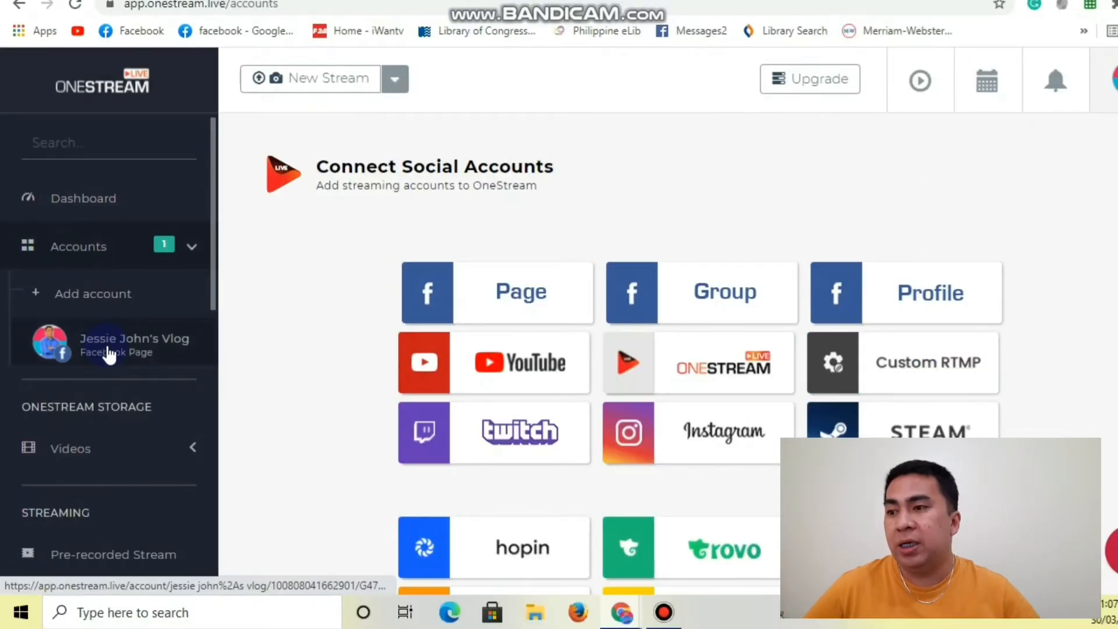
click(109, 352)
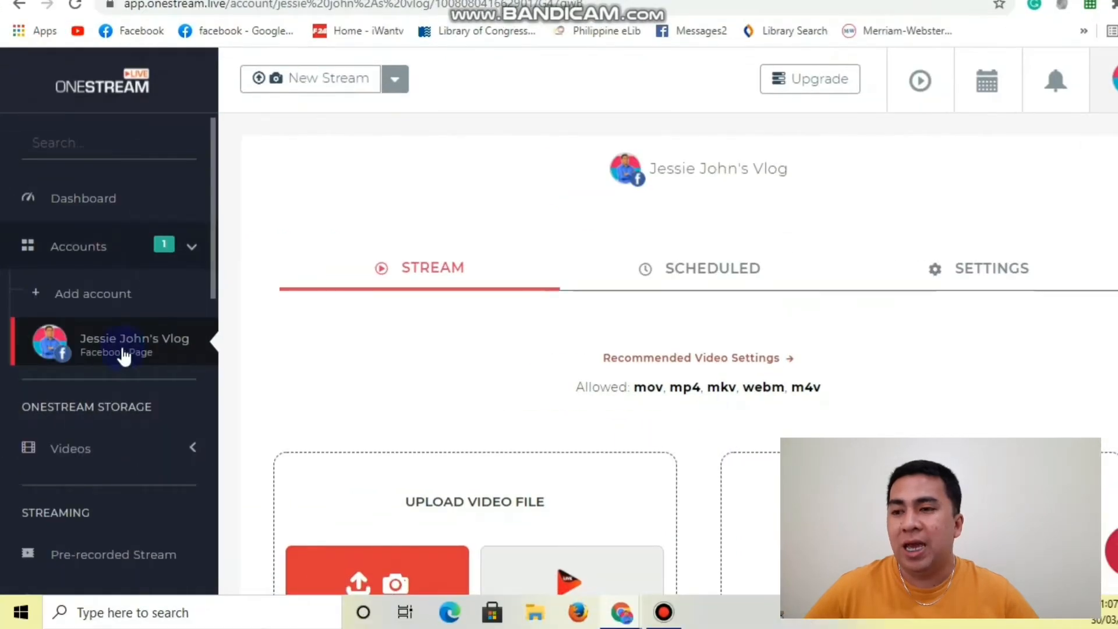
scroll(637, 345, down, 2)
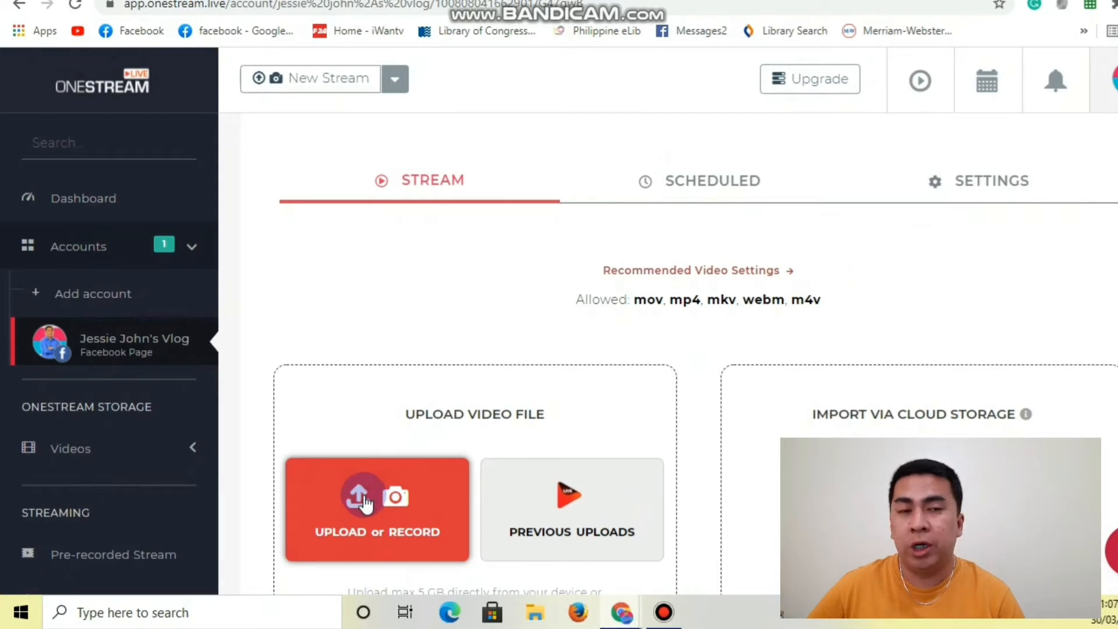
Step: Start a video upload from this device and browse to the Vlog folder on the Desktop
click(362, 500)
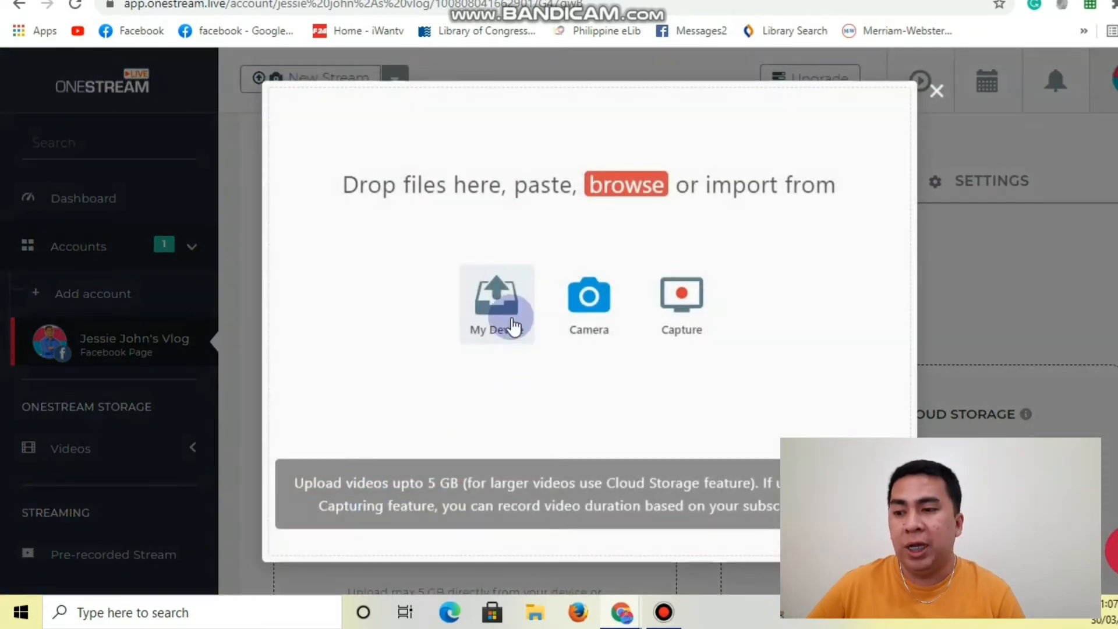
click(494, 298)
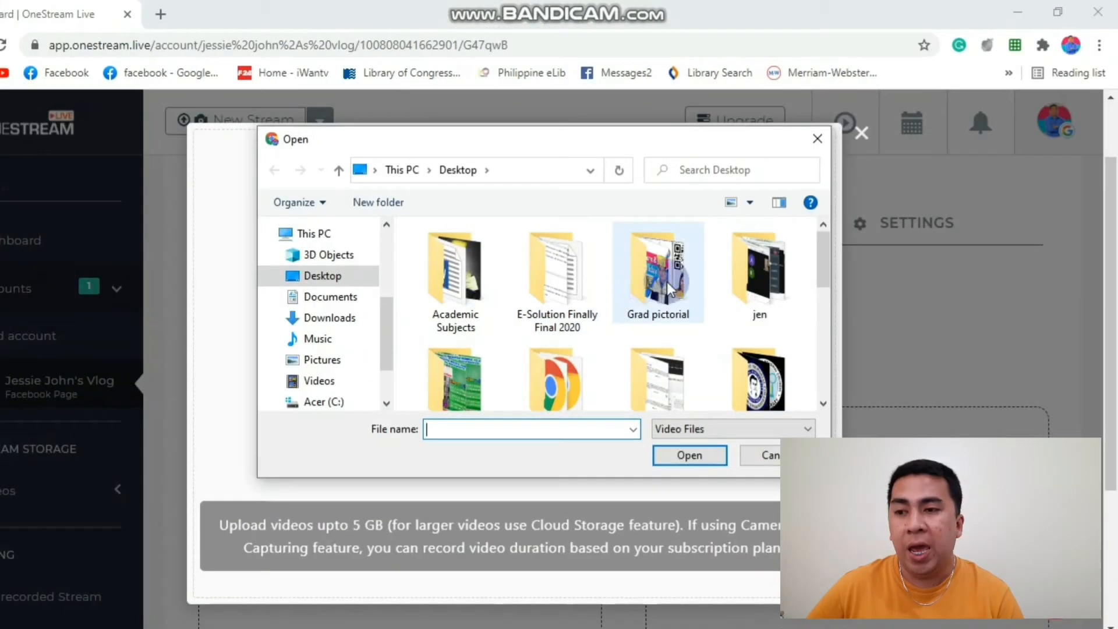
scroll(885, 282, down, 3)
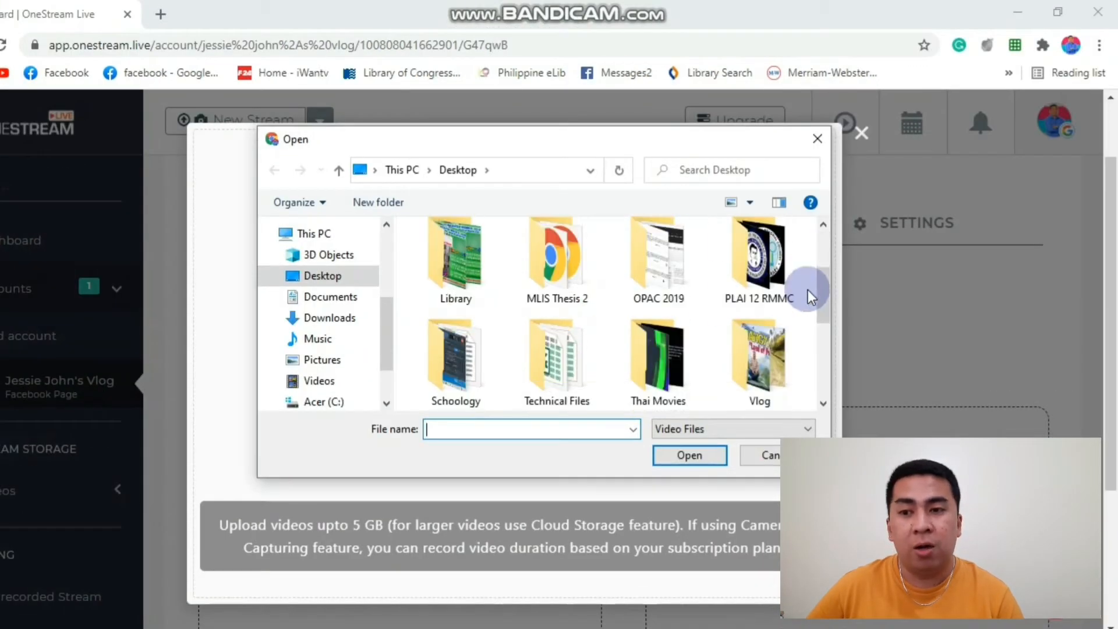
scroll(808, 289, down, 3)
scroll(764, 295, up, 1)
double_click(764, 294)
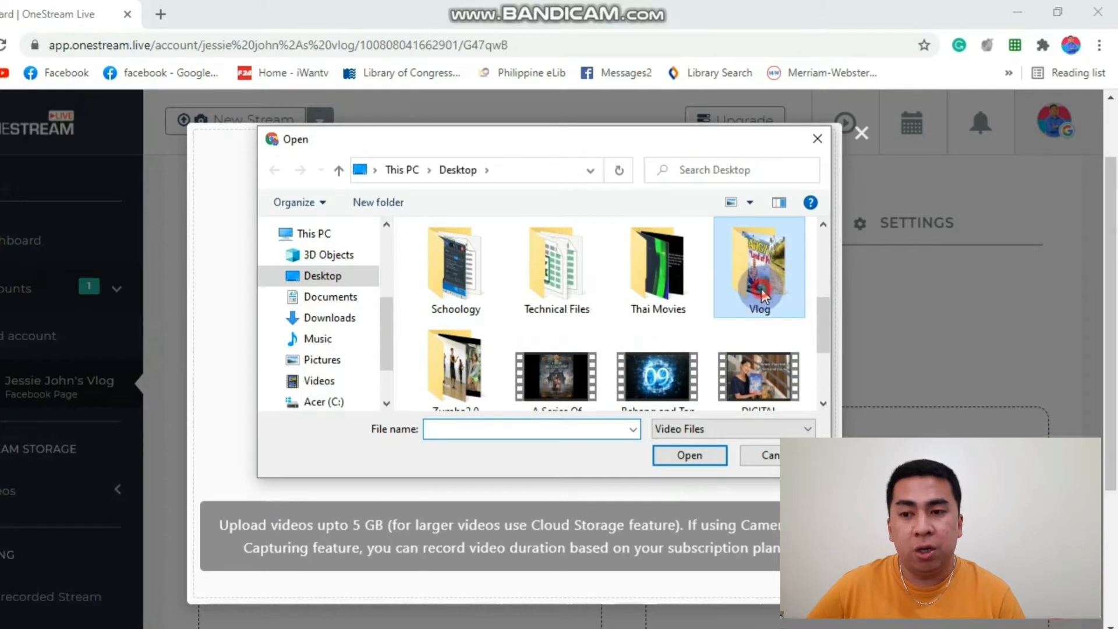
Step: Choose the Exploring BURIAS Island video from the Vlog folder, upload it, and complete the upload
scroll(777, 301, down, 3)
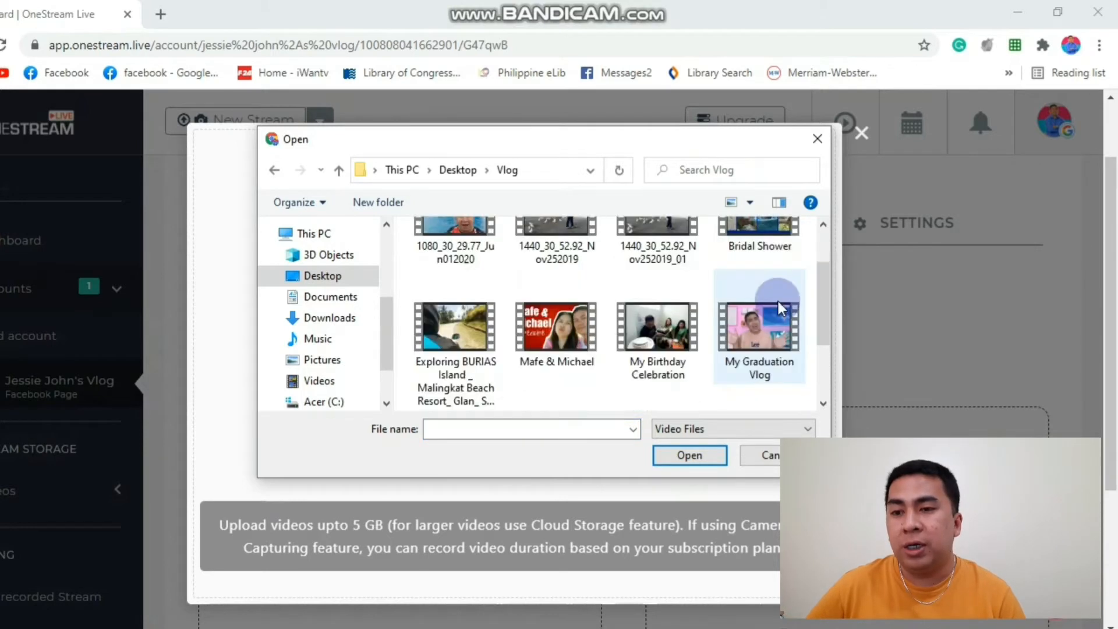
click(778, 302)
scroll(778, 301, up, 2)
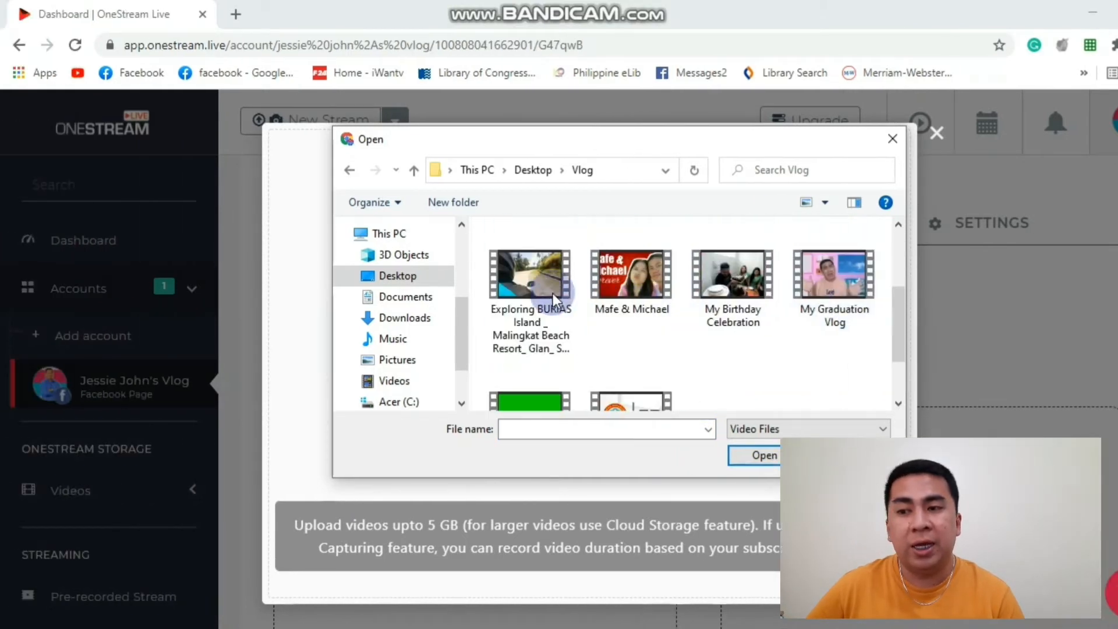
click(462, 281)
click(754, 455)
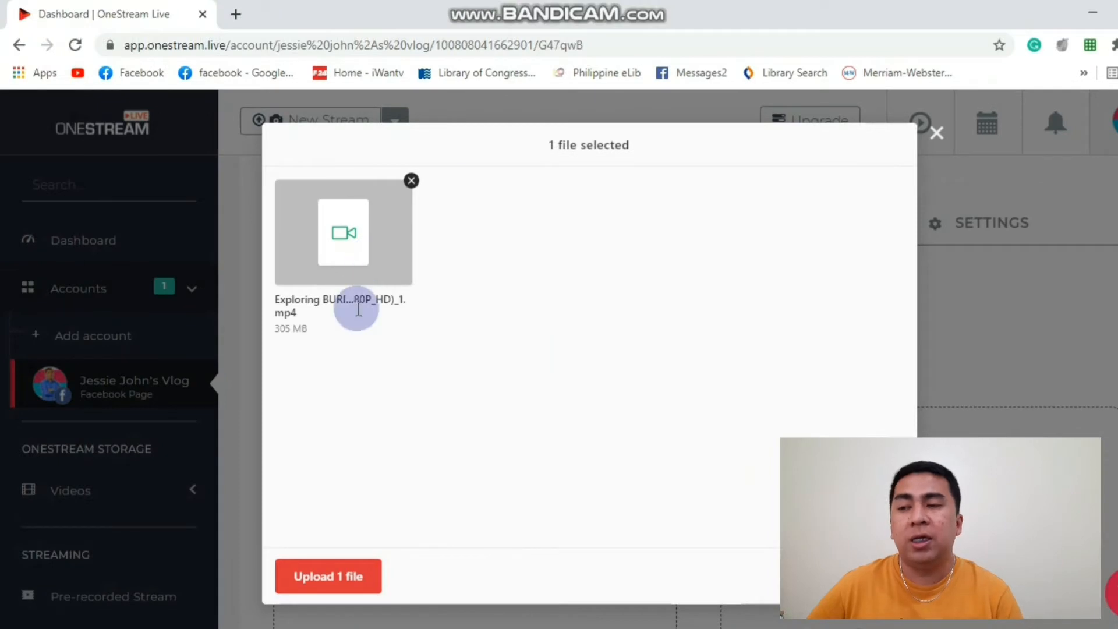
click(340, 574)
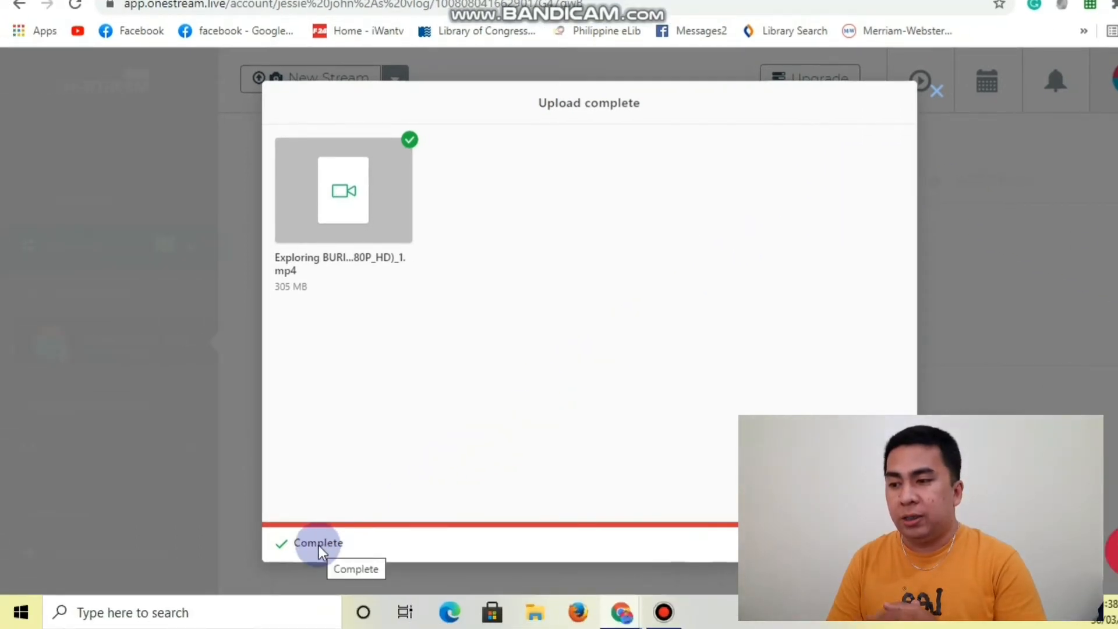
click(319, 545)
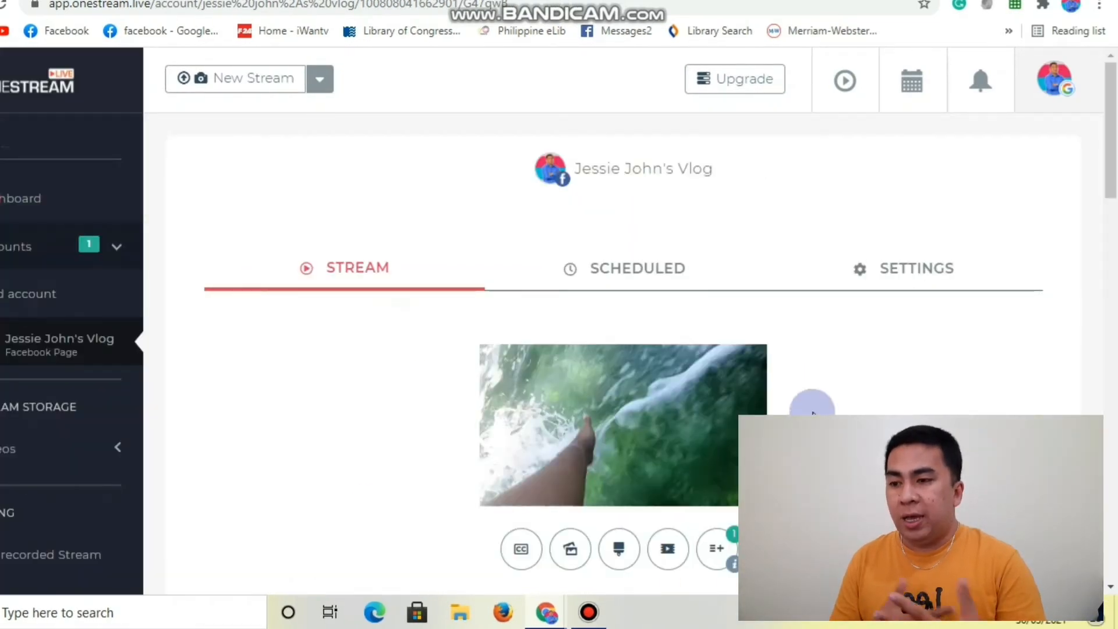
Step: In the stream title, replace the underscore between "Island" and "Malingkat" with "I" as a separator
scroll(812, 411, down, 3)
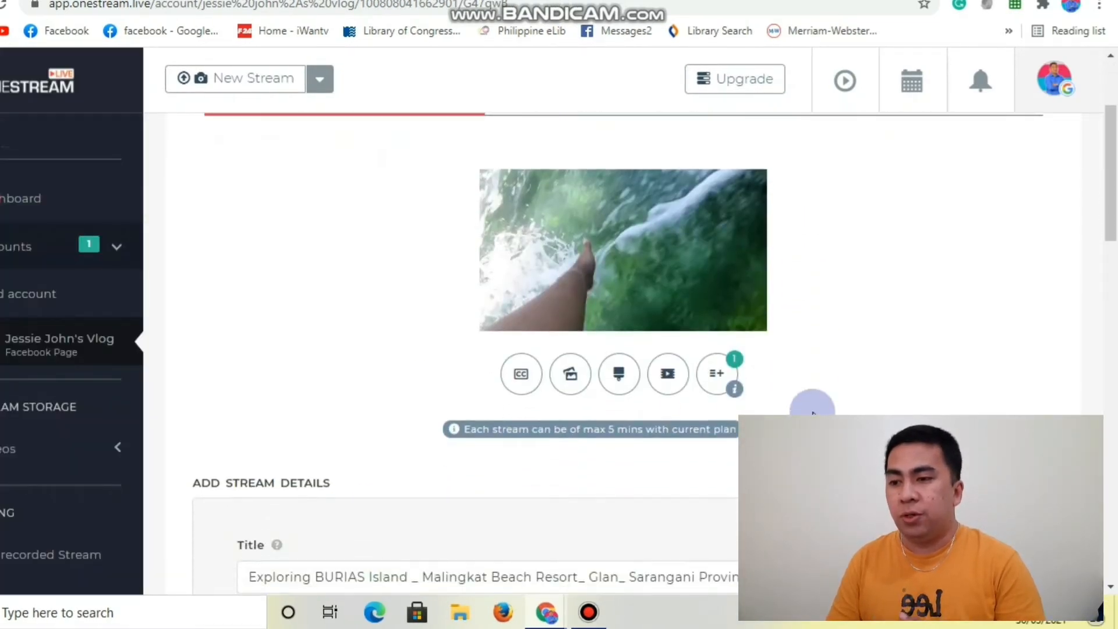
scroll(813, 412, down, 2)
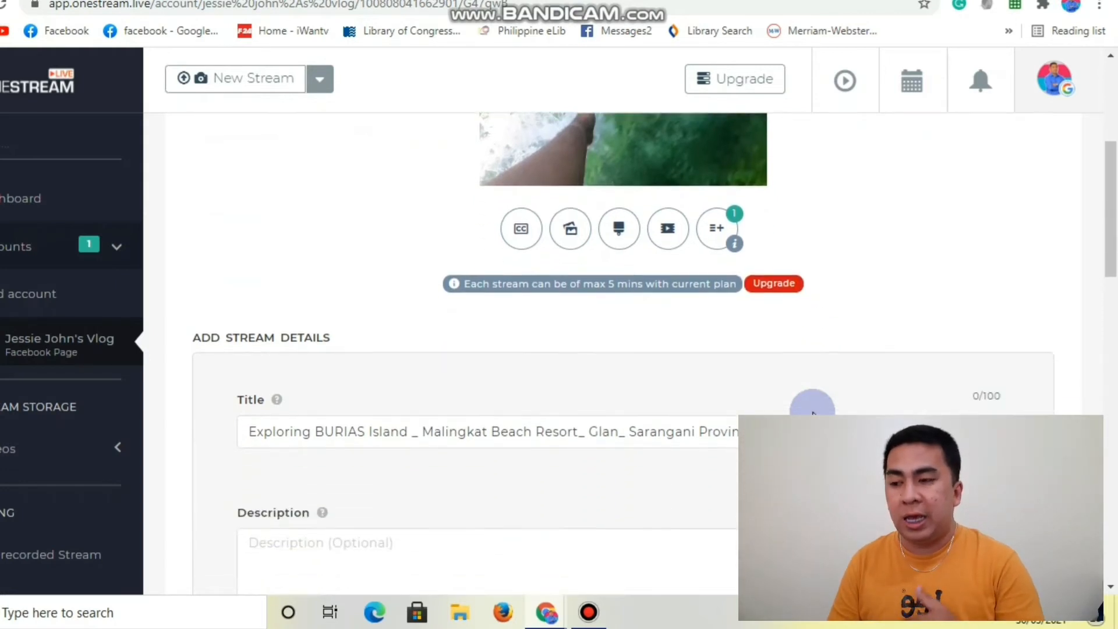
scroll(813, 412, down, 2)
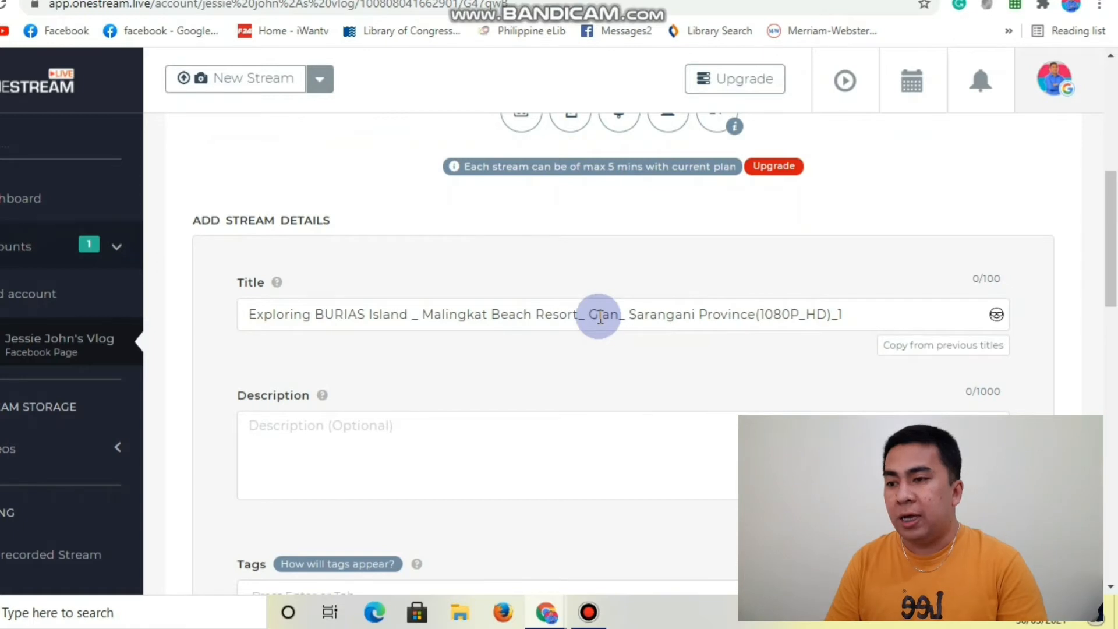
click(480, 306)
key(BackSpace)
key(BackSpace)
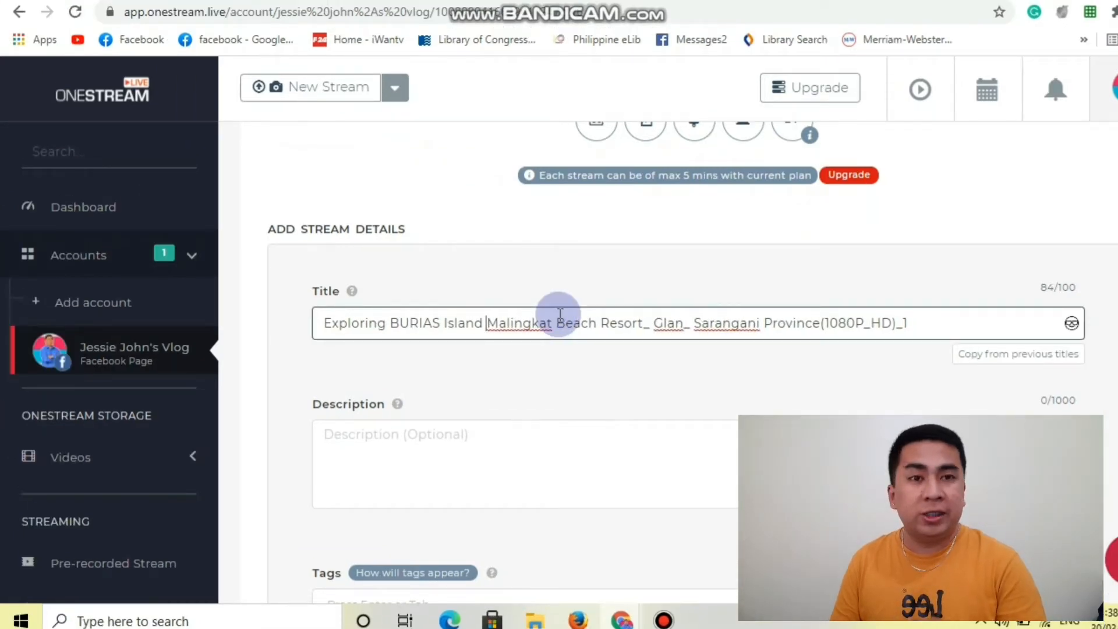
text(|)
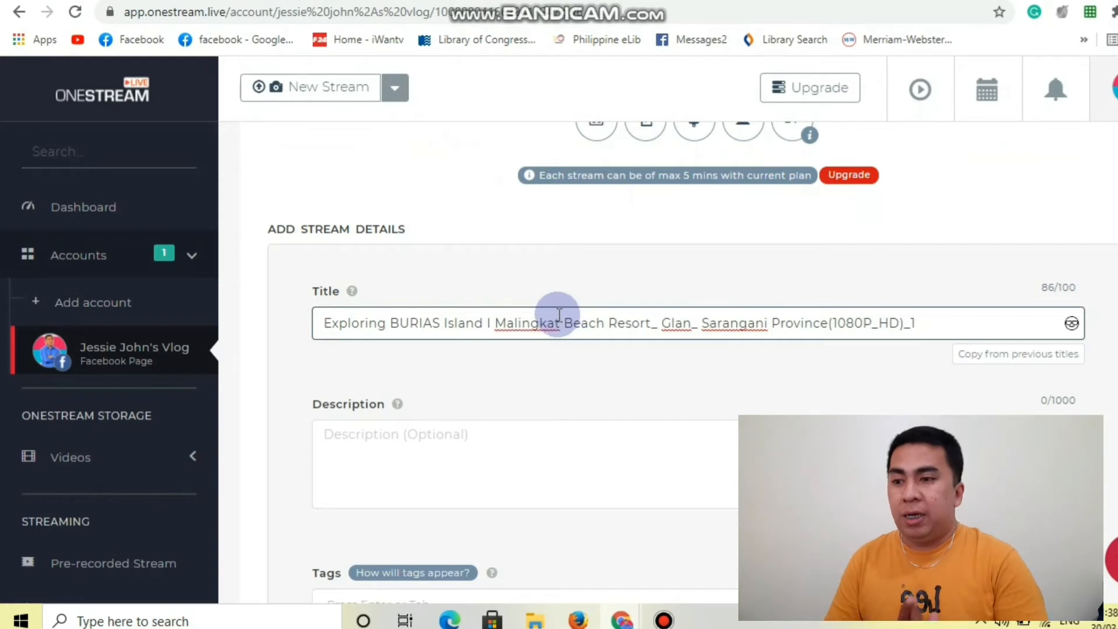
Step: In the stream title, replace the underscores after "Resort" and "Glan" with commas and remove the "(1080P_HD)_1" ending
click(587, 315)
key(BackSpace)
key(BackSpace)
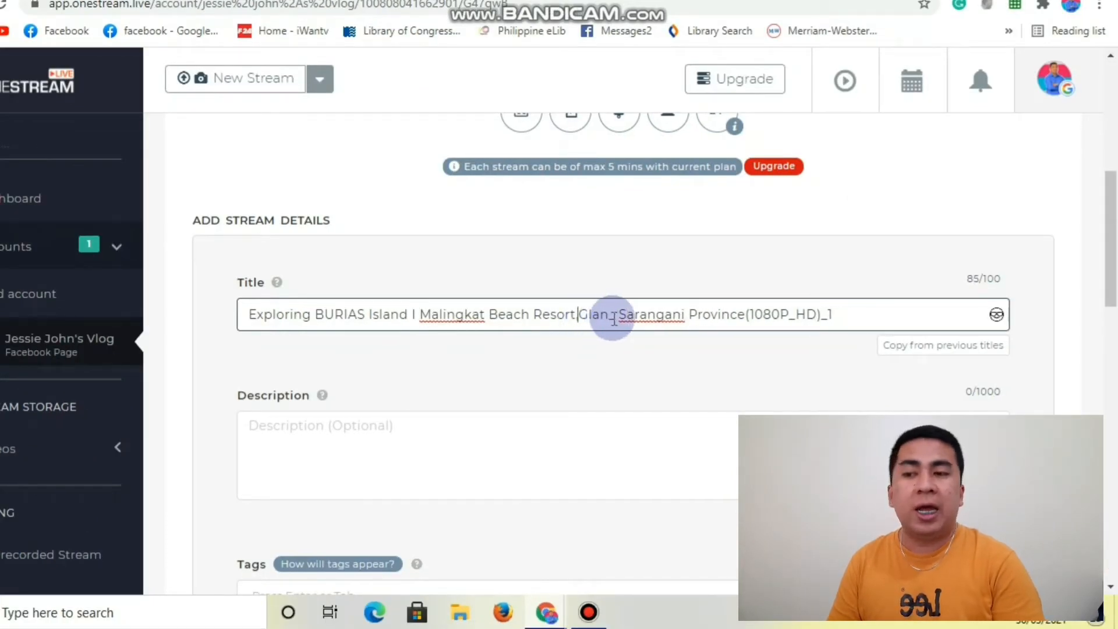
key(BackSpace)
key(BackSpace)
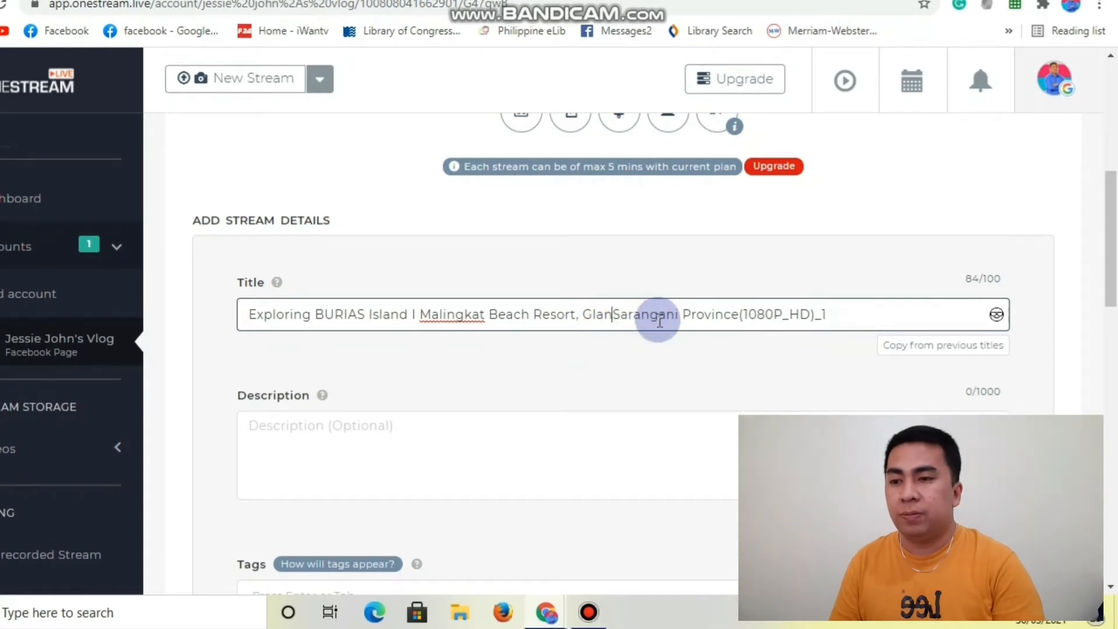
text(,)
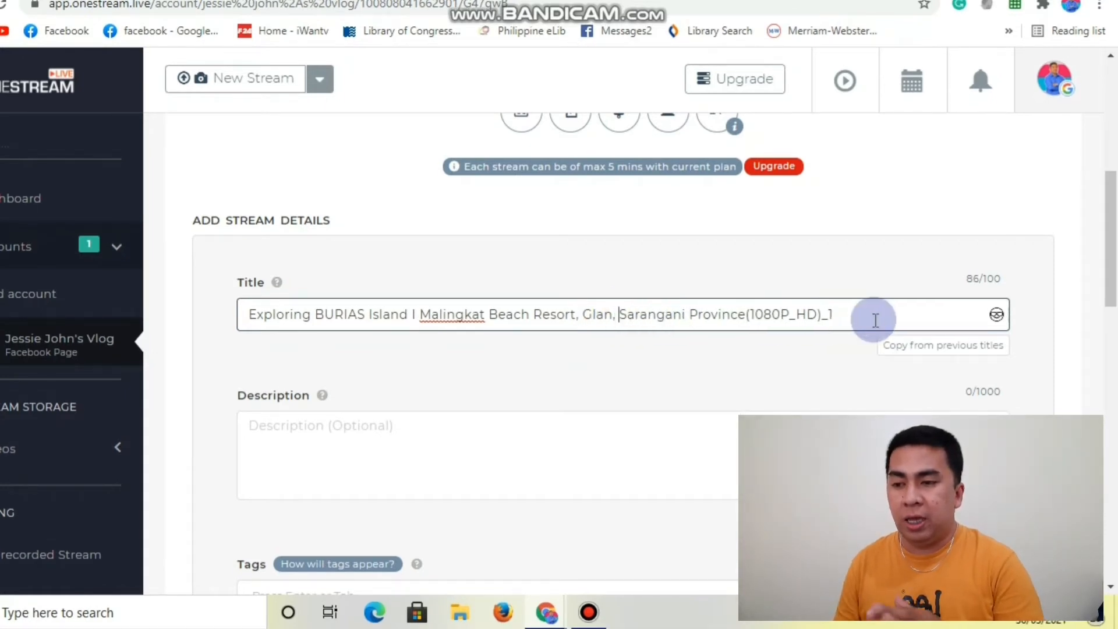
drag(873, 315, 749, 311)
key(BackSpace)
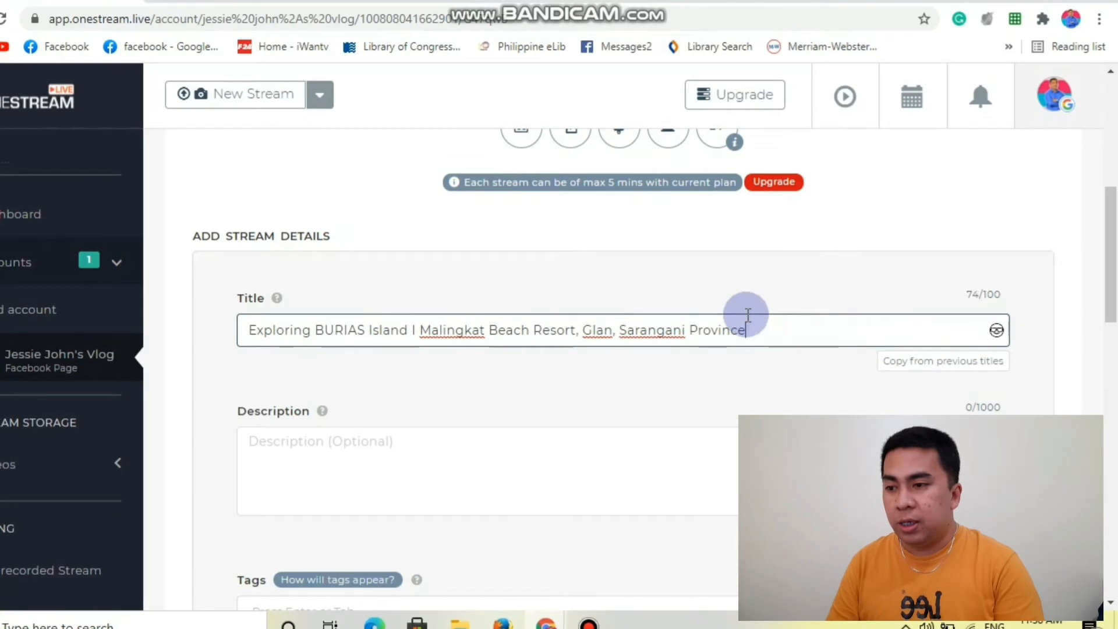
Step: Change the stream's thumbnail to the Burias Island image 20210308_152512 from the Desktop
scroll(780, 322, down, 2)
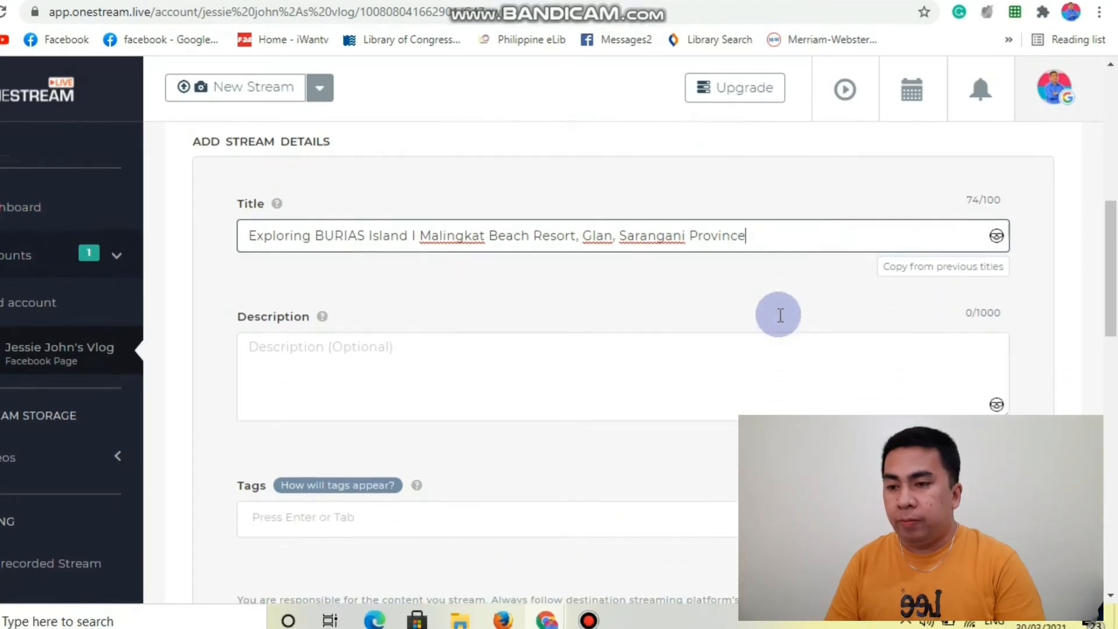
scroll(778, 315, down, 5)
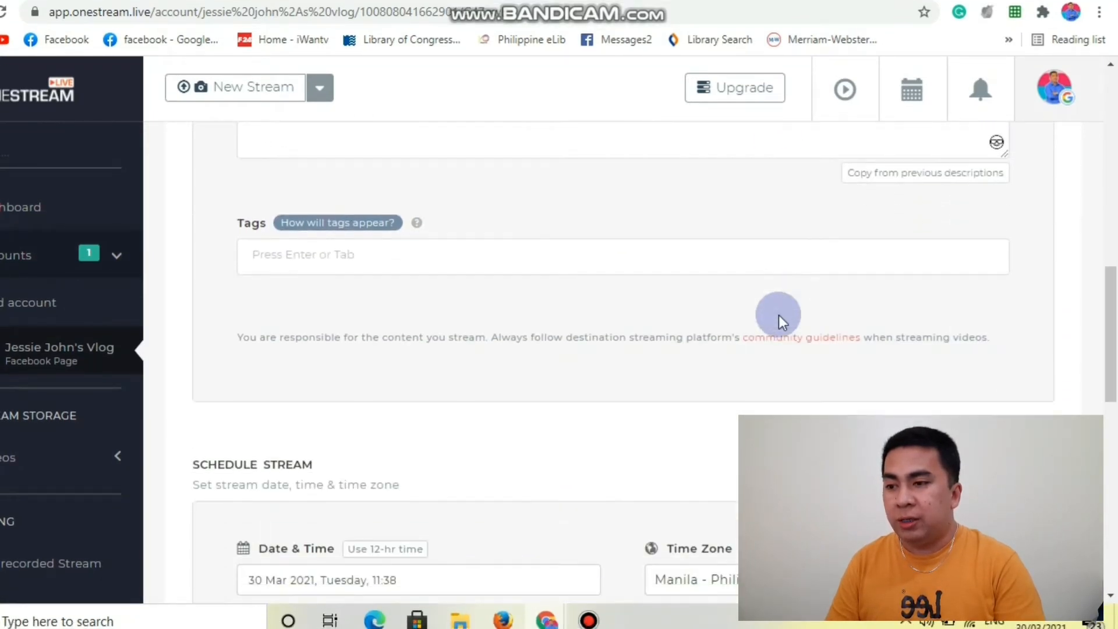
scroll(778, 316, up, 10)
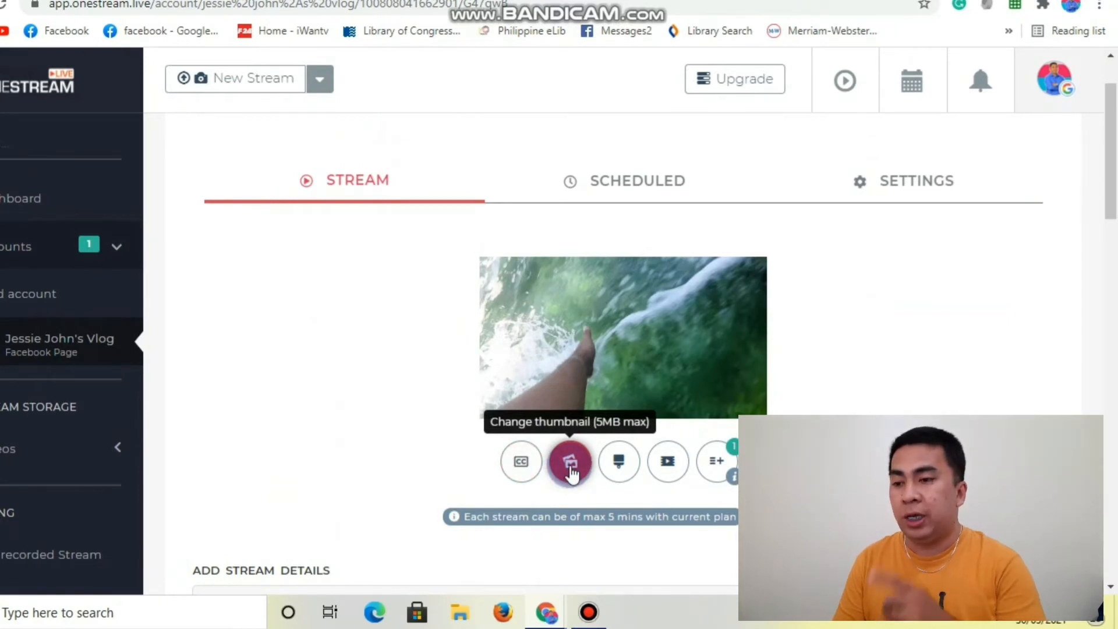
click(570, 468)
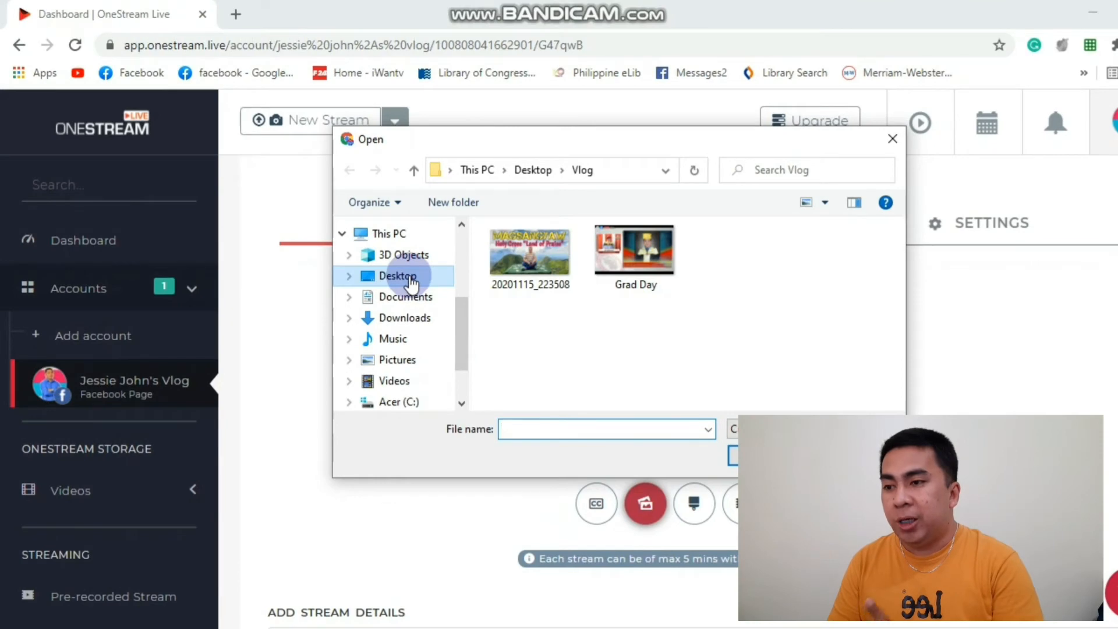
click(411, 284)
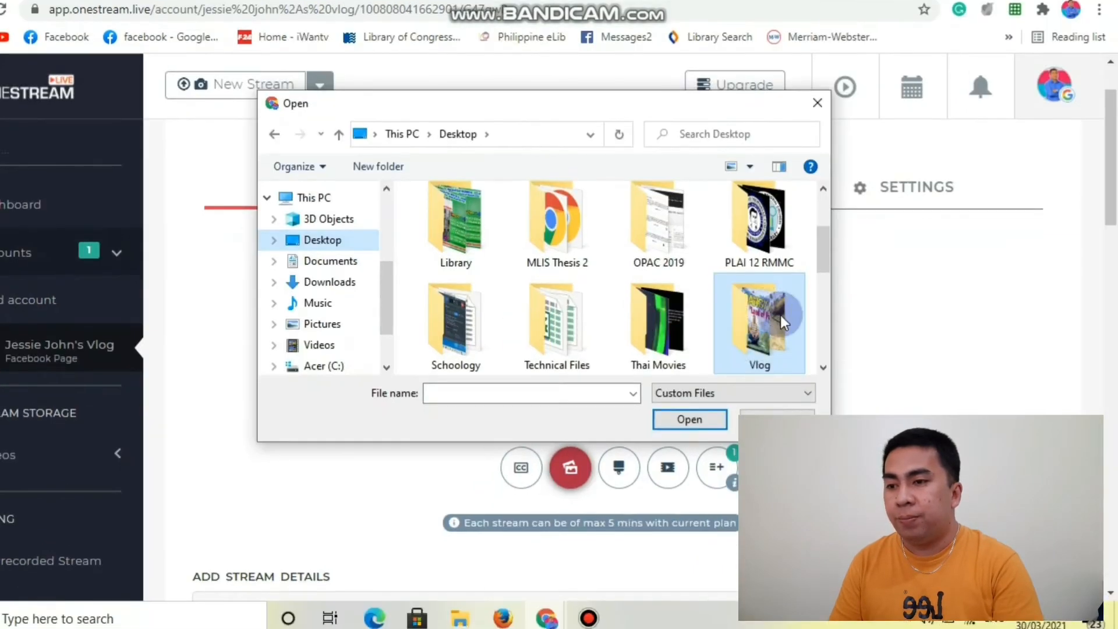
scroll(781, 315, down, 5)
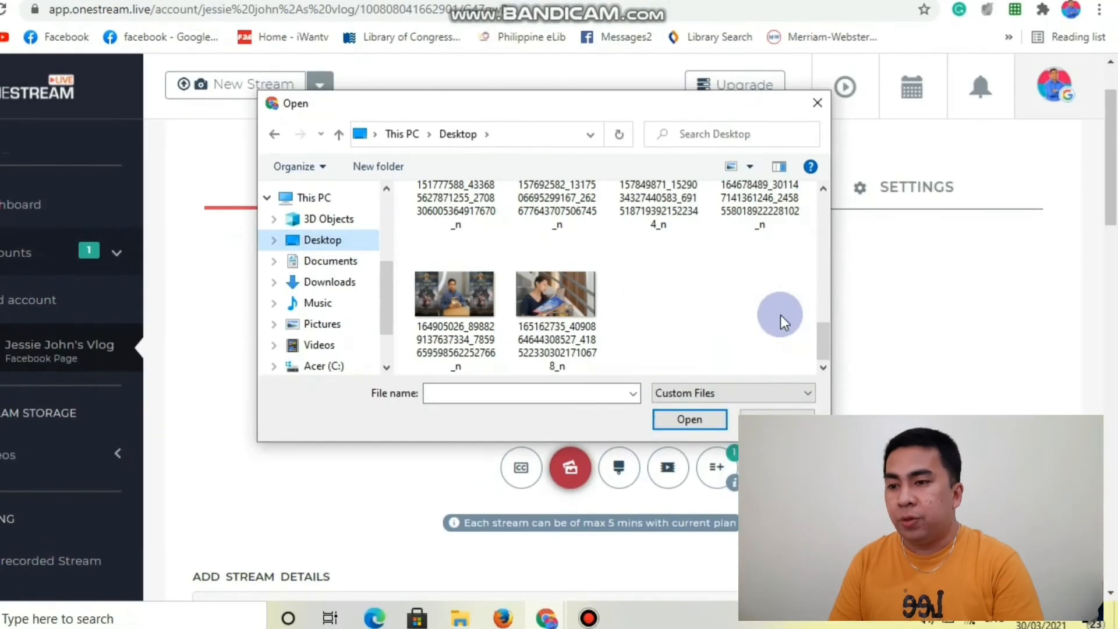
scroll(781, 316, up, 2)
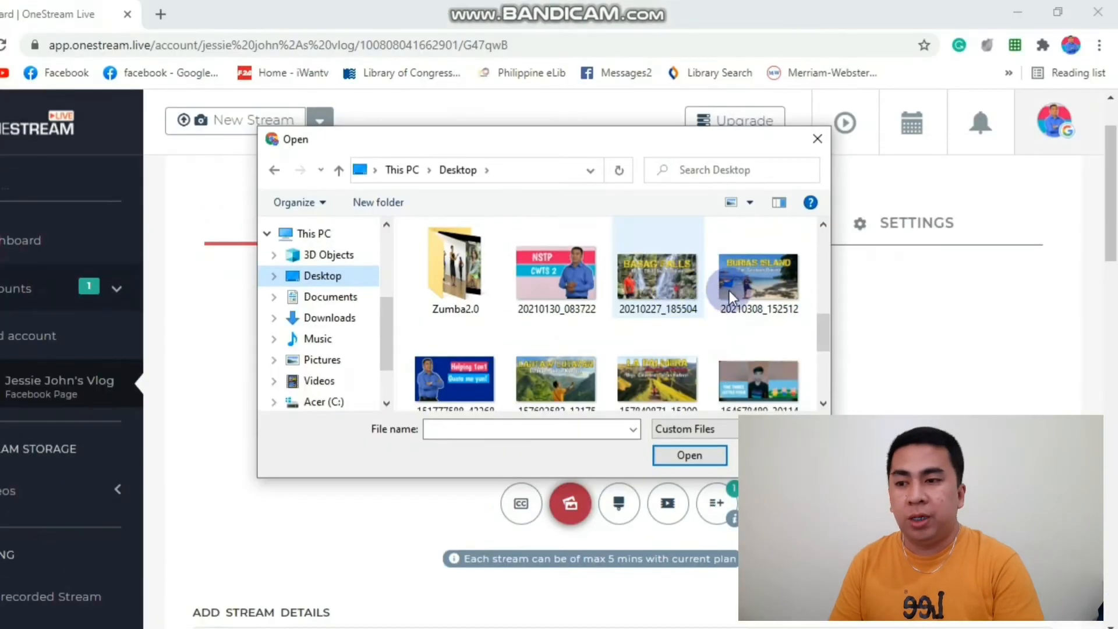
click(745, 250)
click(689, 419)
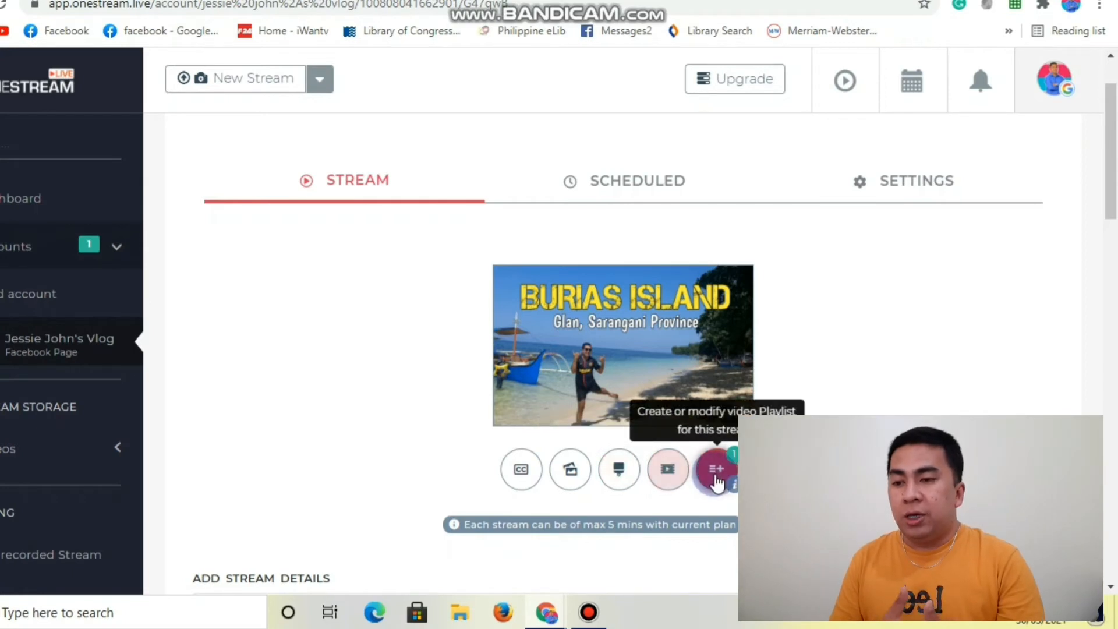
Step: Open the stream's schedule date and time, keep 30 Mar 2021, and set the hour to 12
scroll(865, 379, down, 1)
scroll(866, 380, down, 2)
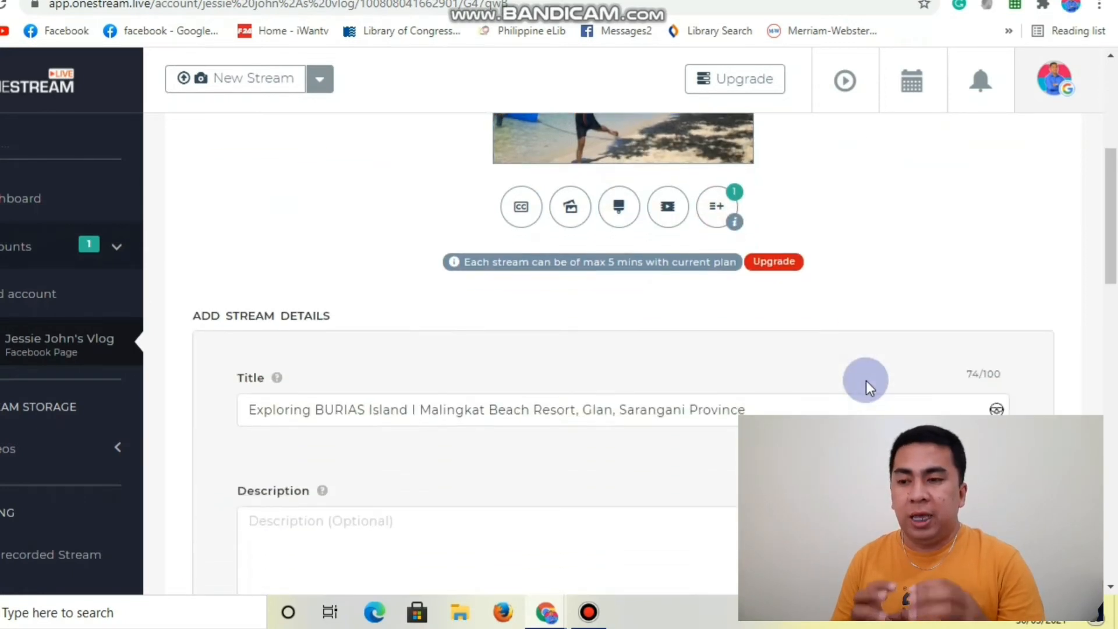
scroll(866, 380, down, 4)
scroll(865, 379, down, 3)
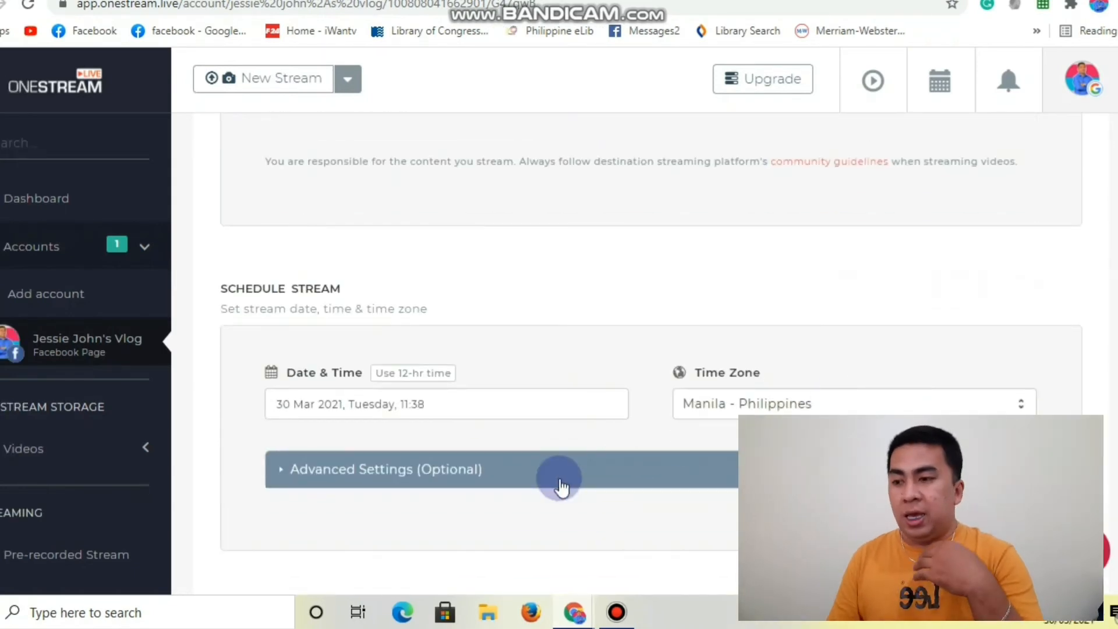
click(413, 403)
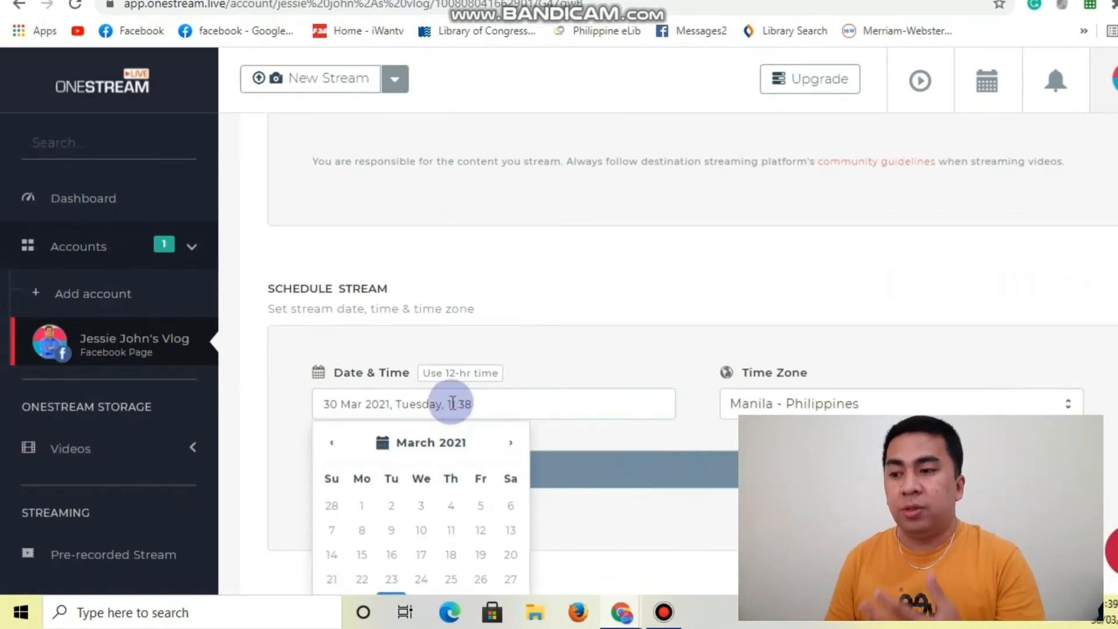
scroll(466, 438, down, 1)
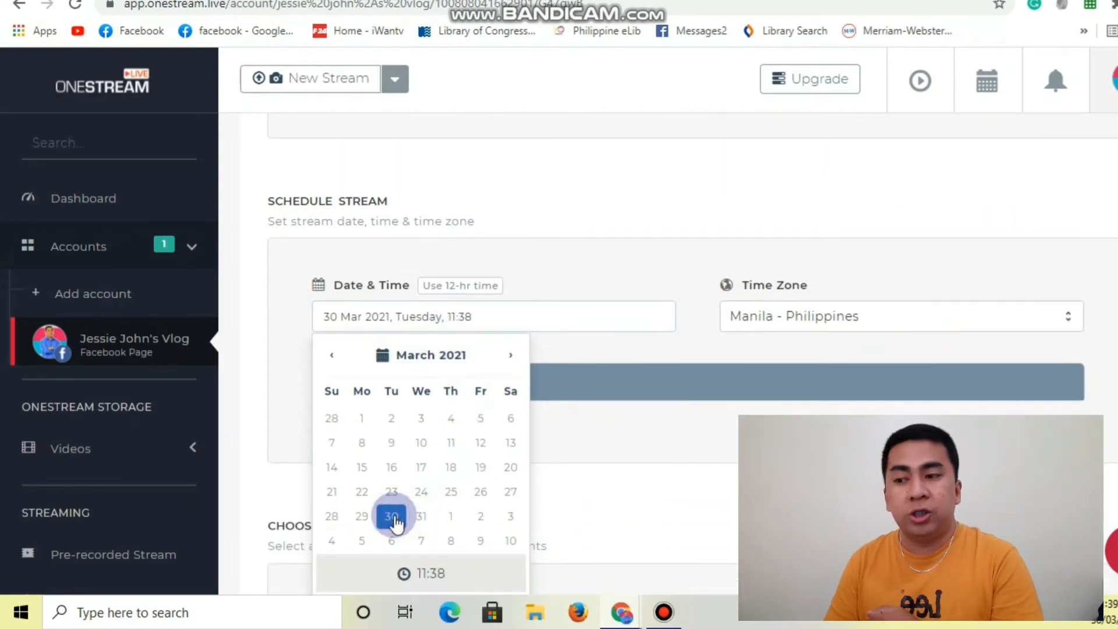
scroll(553, 442, down, 2)
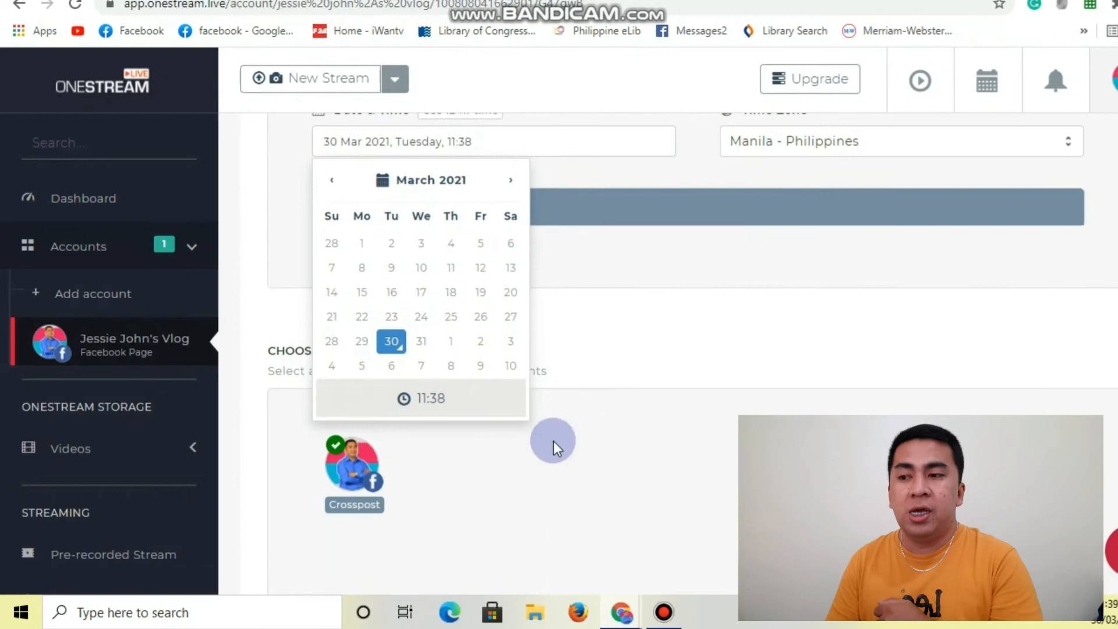
click(425, 400)
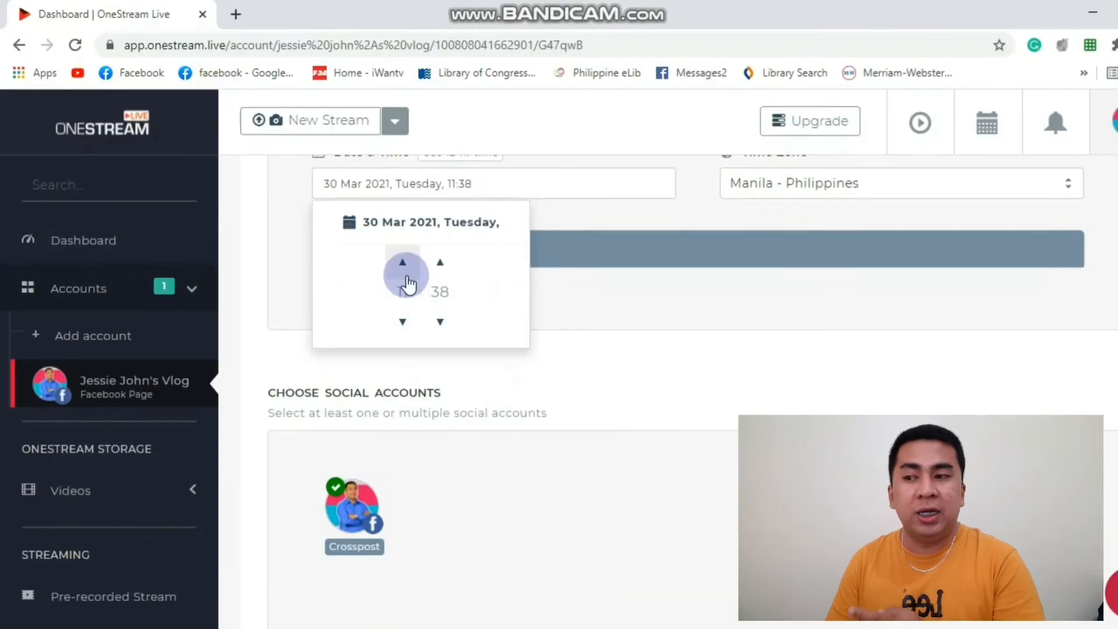
click(402, 322)
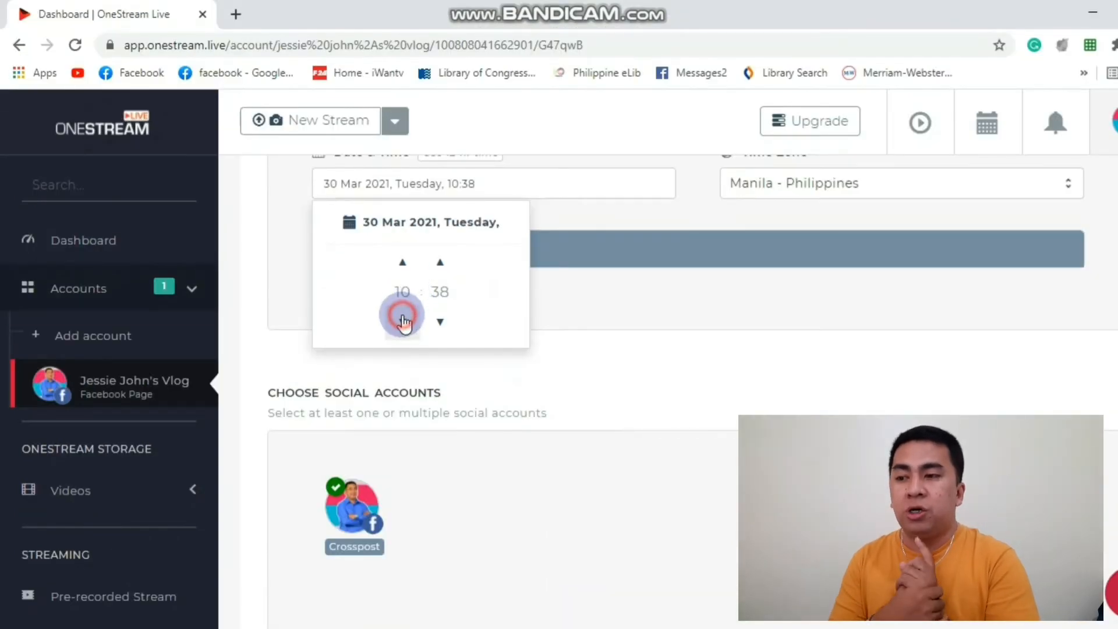
click(402, 262)
click(402, 262)
Step: Set the scheduled time's minutes to 00 so the stream starts at 12:00 on 30 Mar 2021, and close the date picker
click(439, 321)
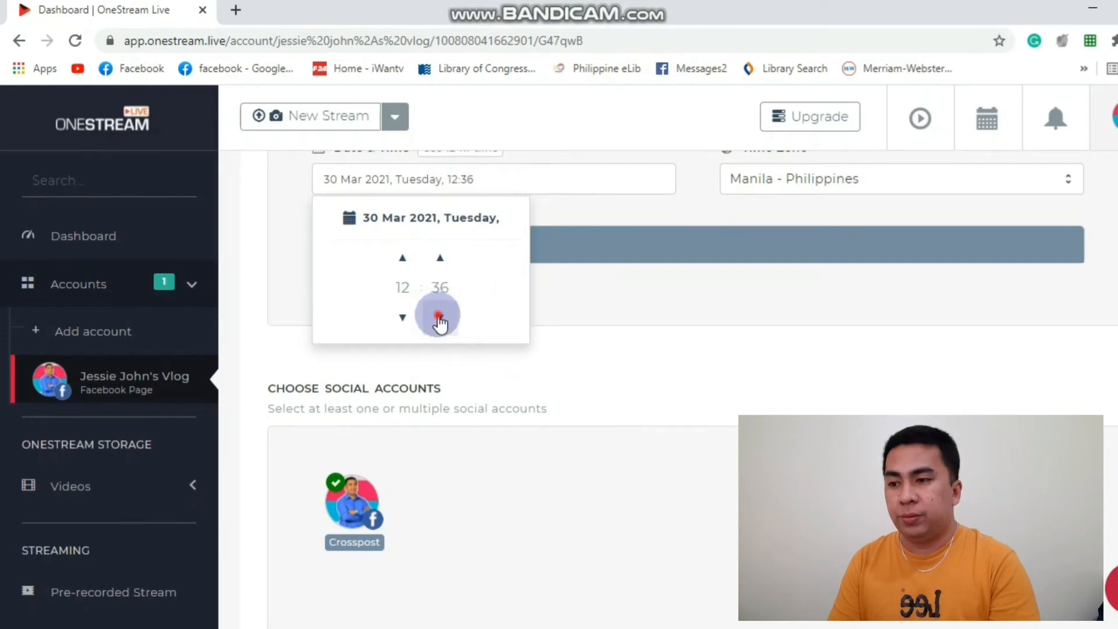
click(439, 317)
click(440, 318)
click(440, 317)
click(440, 321)
click(440, 321)
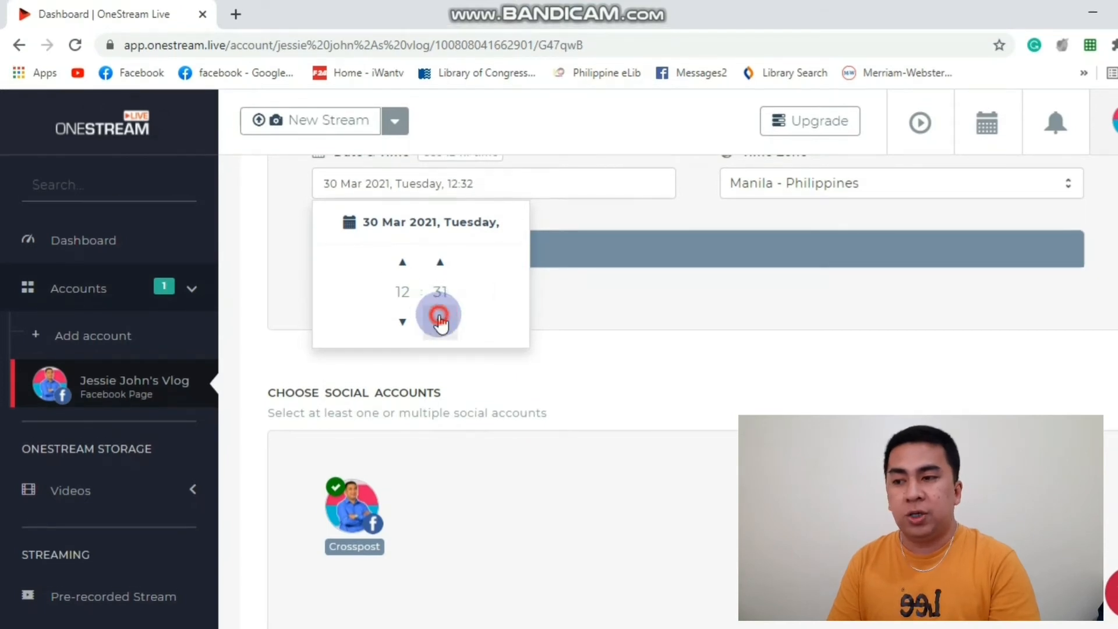
click(441, 320)
click(440, 320)
click(441, 320)
click(440, 320)
click(440, 314)
click(440, 314)
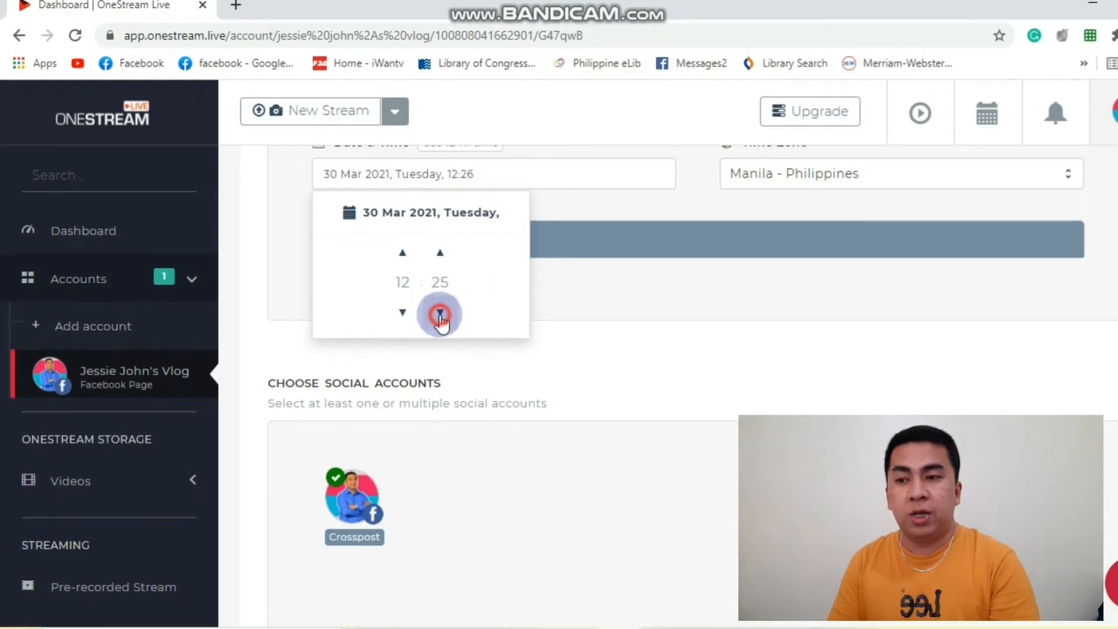
click(439, 315)
click(439, 314)
click(439, 314)
click(440, 314)
click(440, 314)
click(439, 314)
double_click(440, 314)
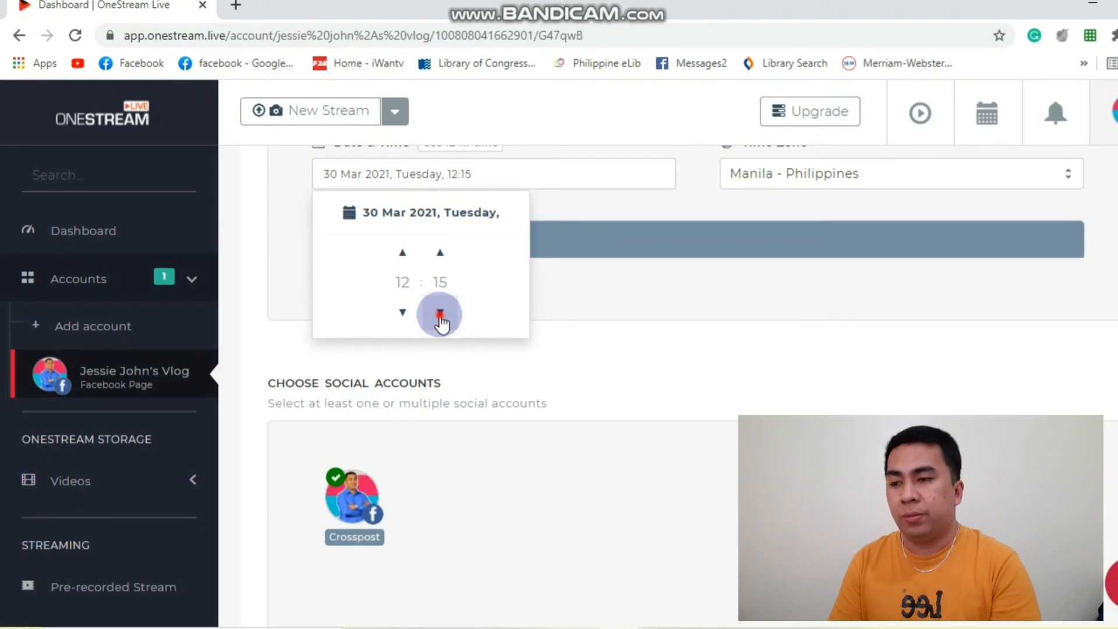
double_click(439, 315)
double_click(440, 314)
double_click(439, 315)
click(440, 315)
click(440, 314)
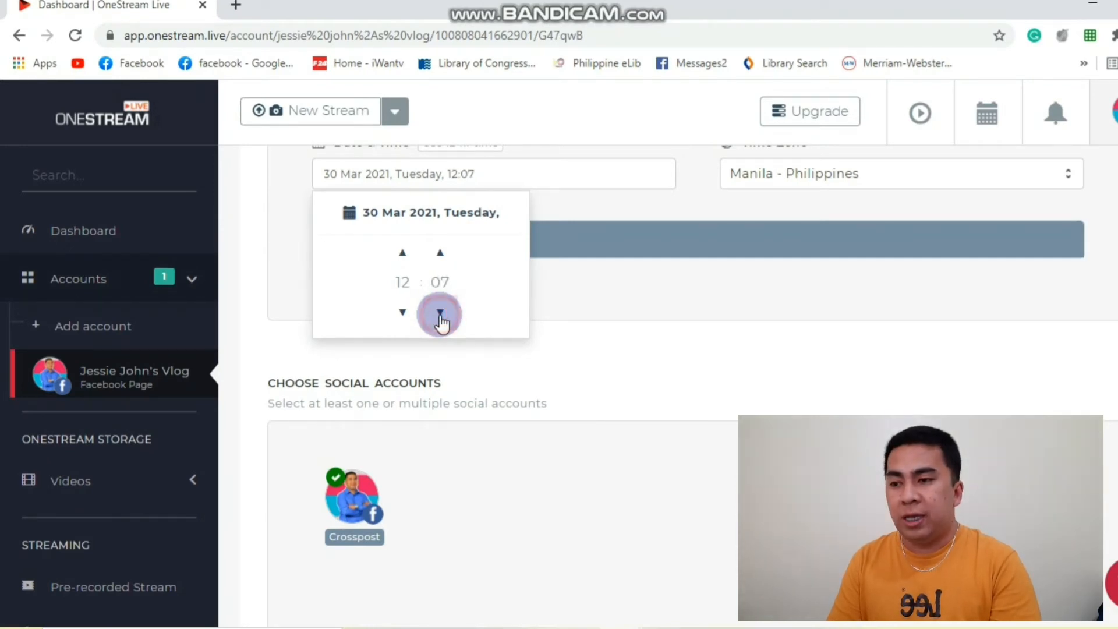
double_click(439, 315)
double_click(439, 314)
click(440, 314)
click(439, 315)
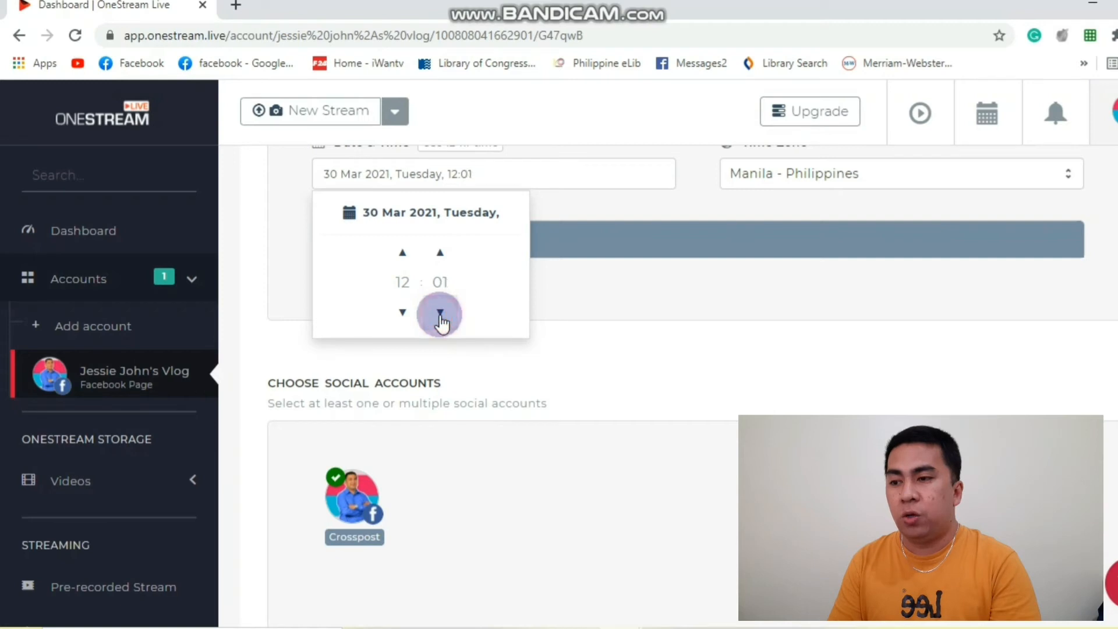
click(440, 314)
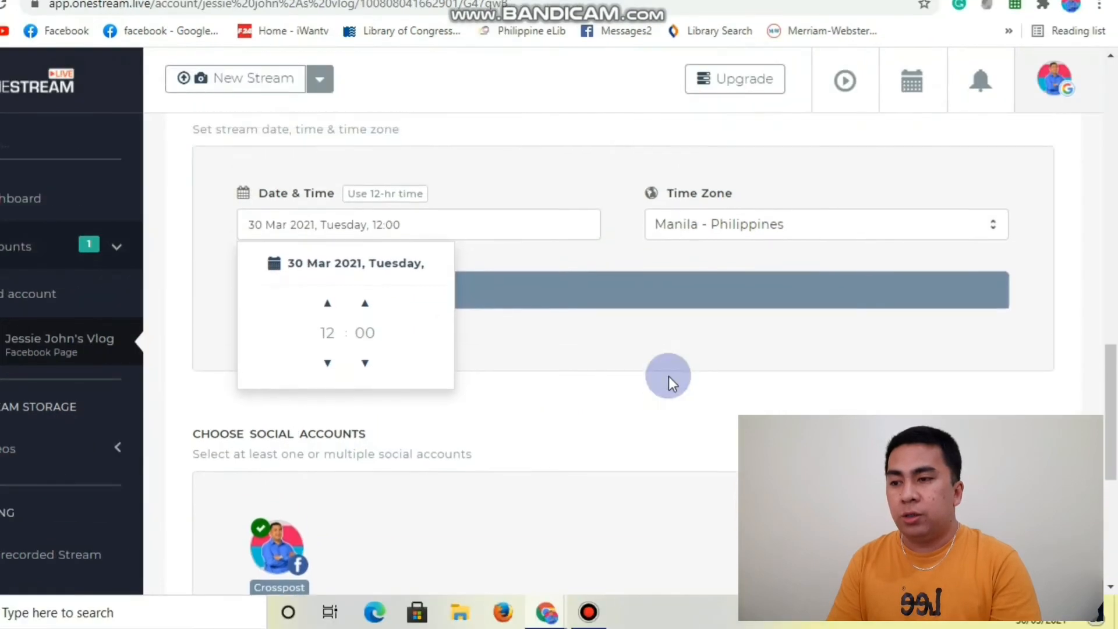
click(478, 195)
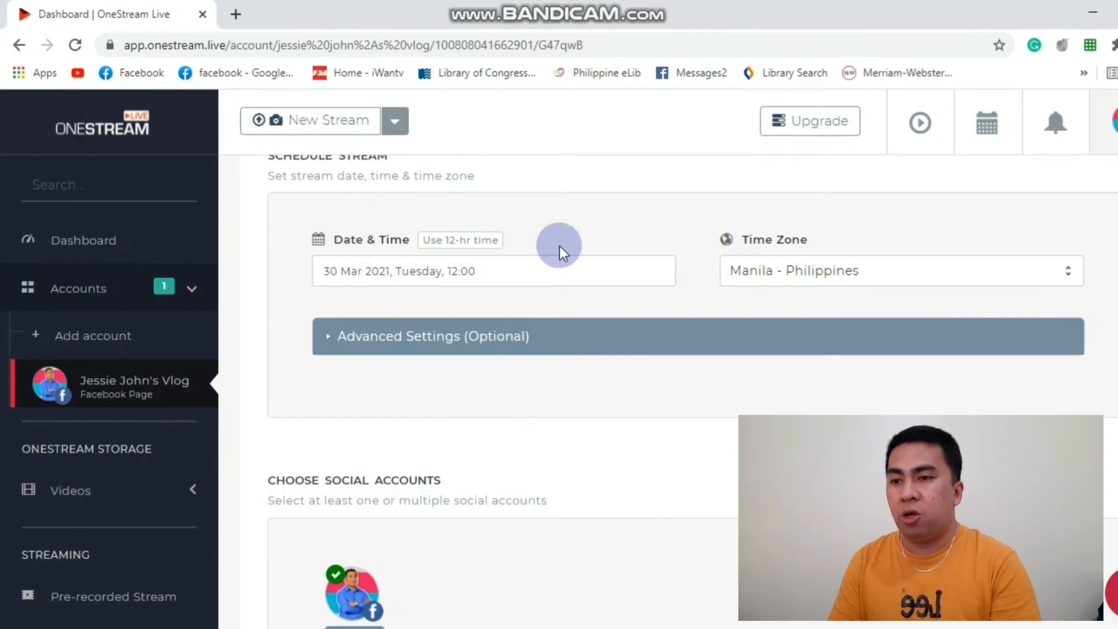
Step: Review the stream's thumbnail and details, and schedule the stream to the selected Facebook Page
scroll(624, 308, up, 15)
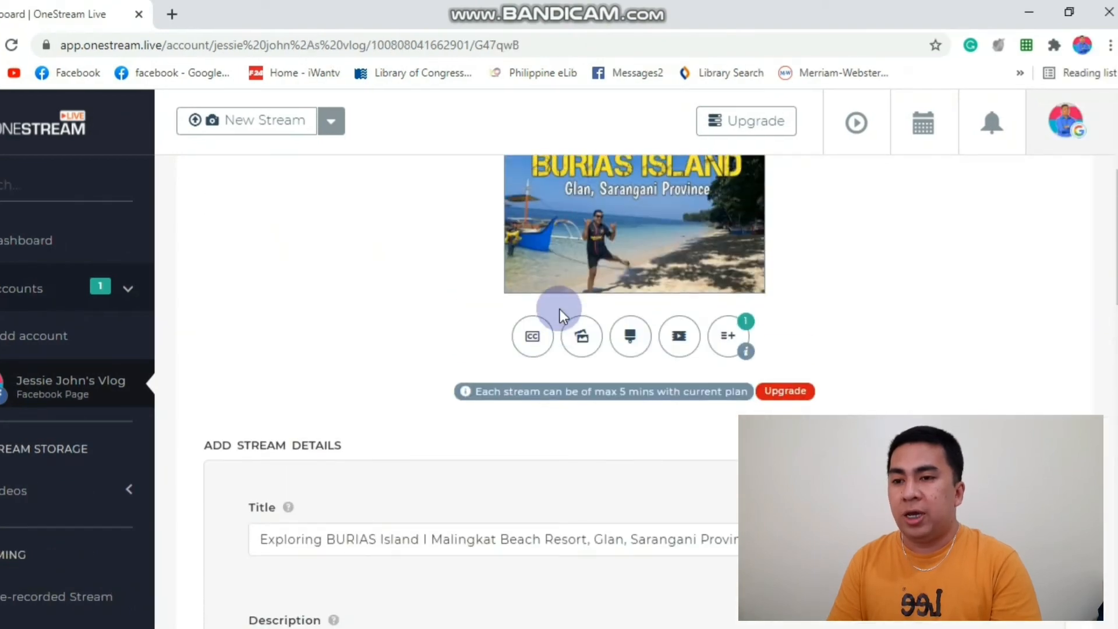
scroll(560, 309, up, 3)
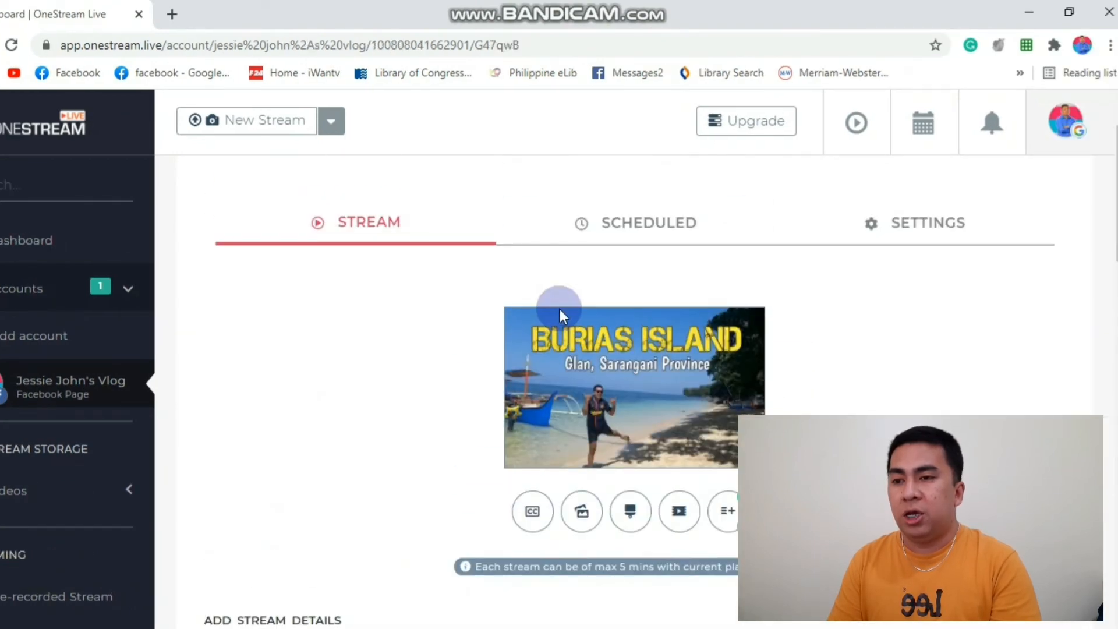
scroll(816, 338, down, 9)
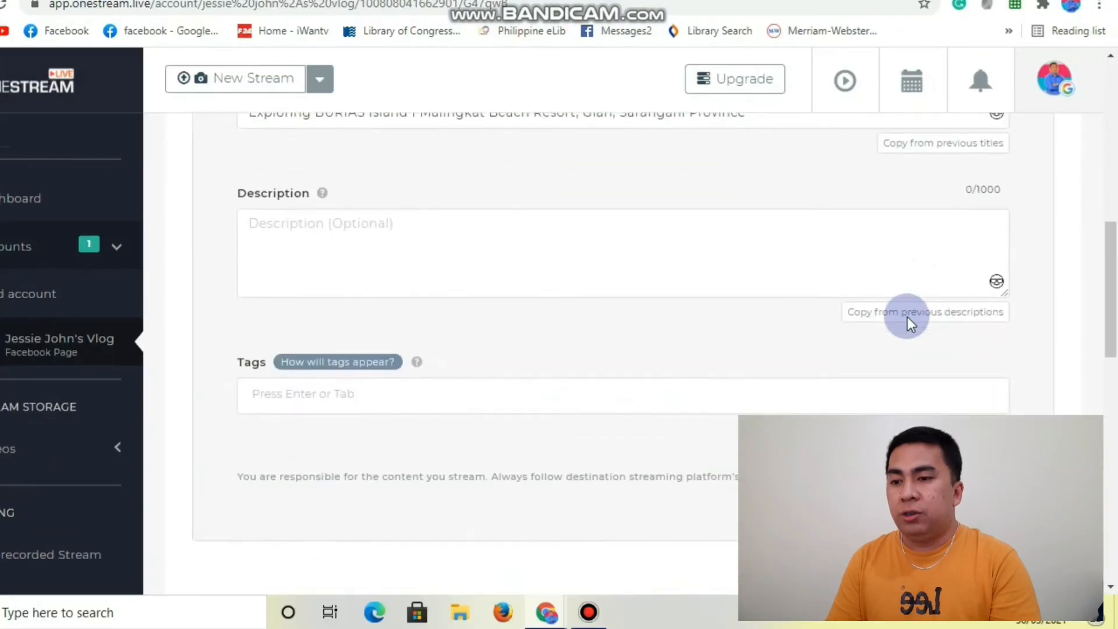
scroll(907, 317, down, 12)
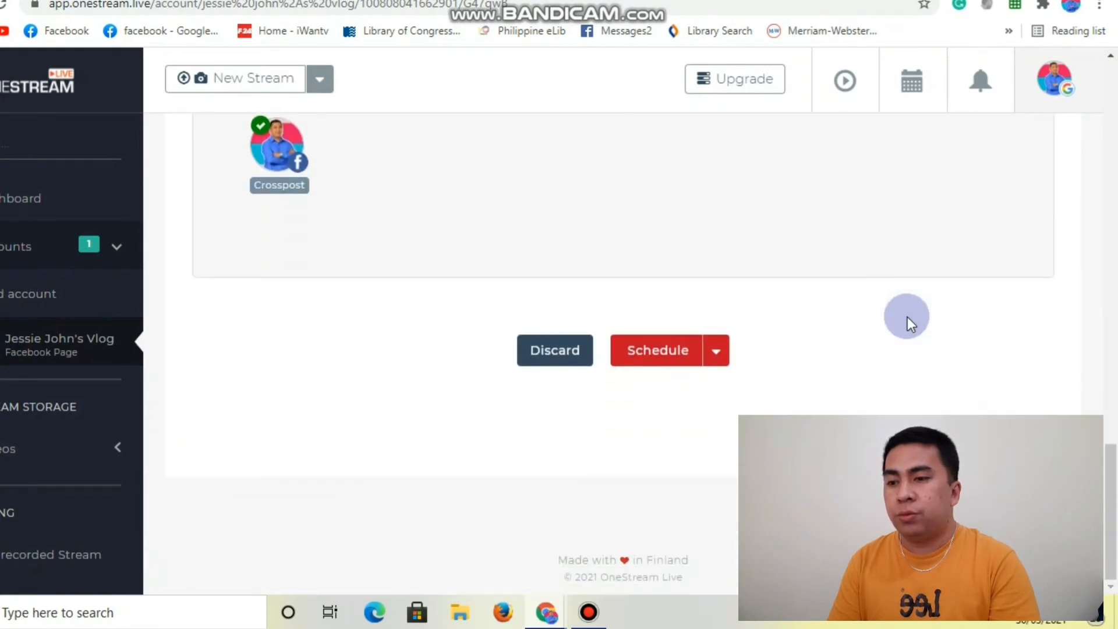
click(658, 352)
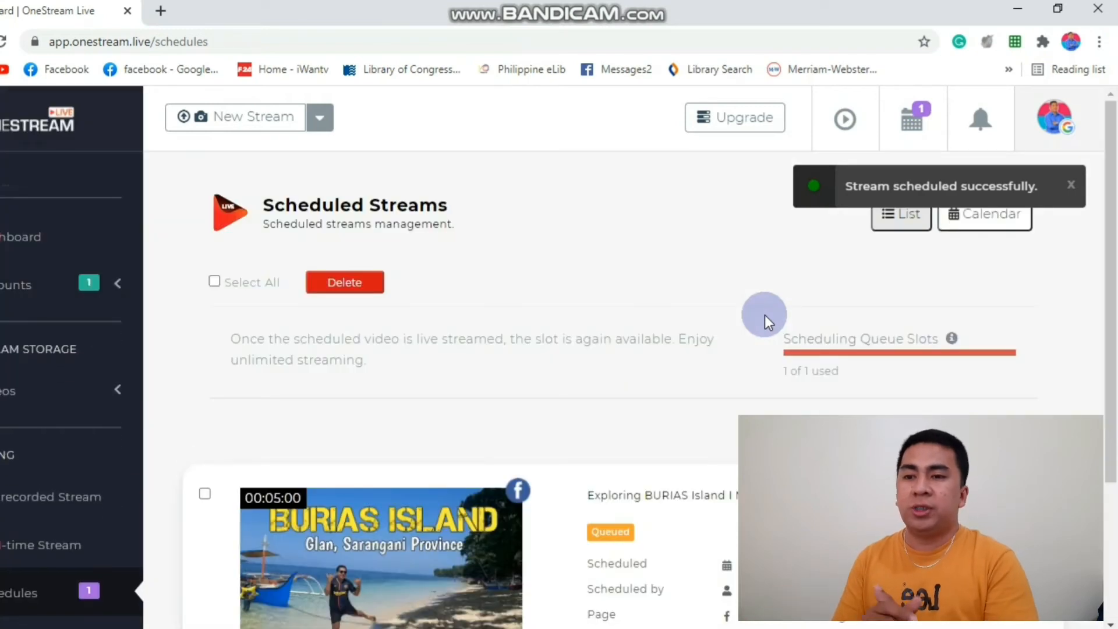
scroll(764, 316, down, 3)
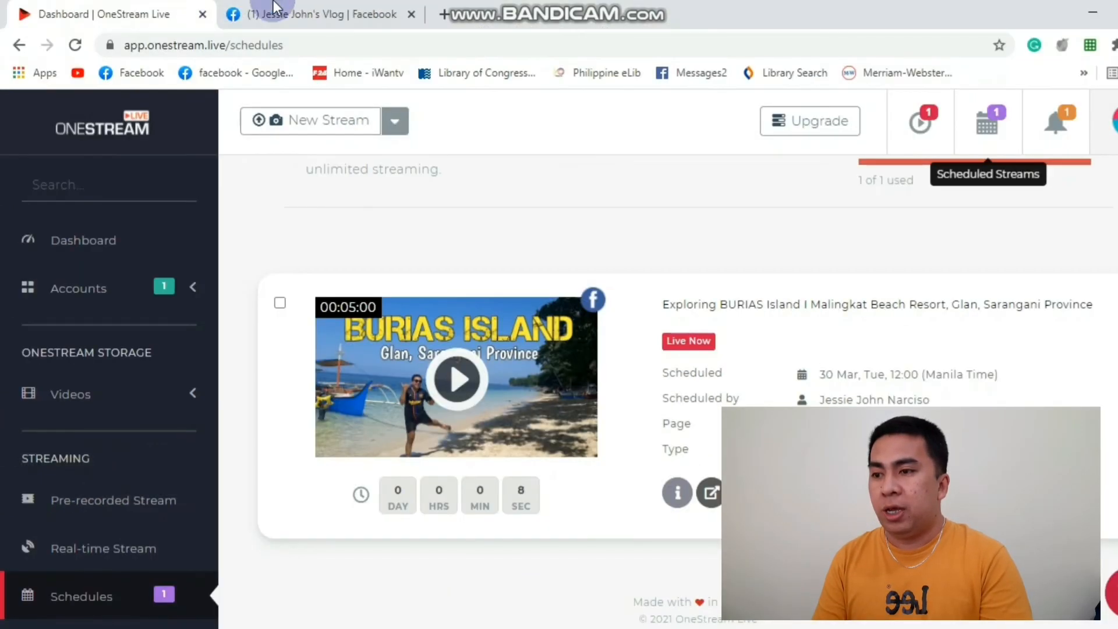
Step: Switch to the connected Facebook Page, look through its feed for the live post, and reload the page
click(327, 8)
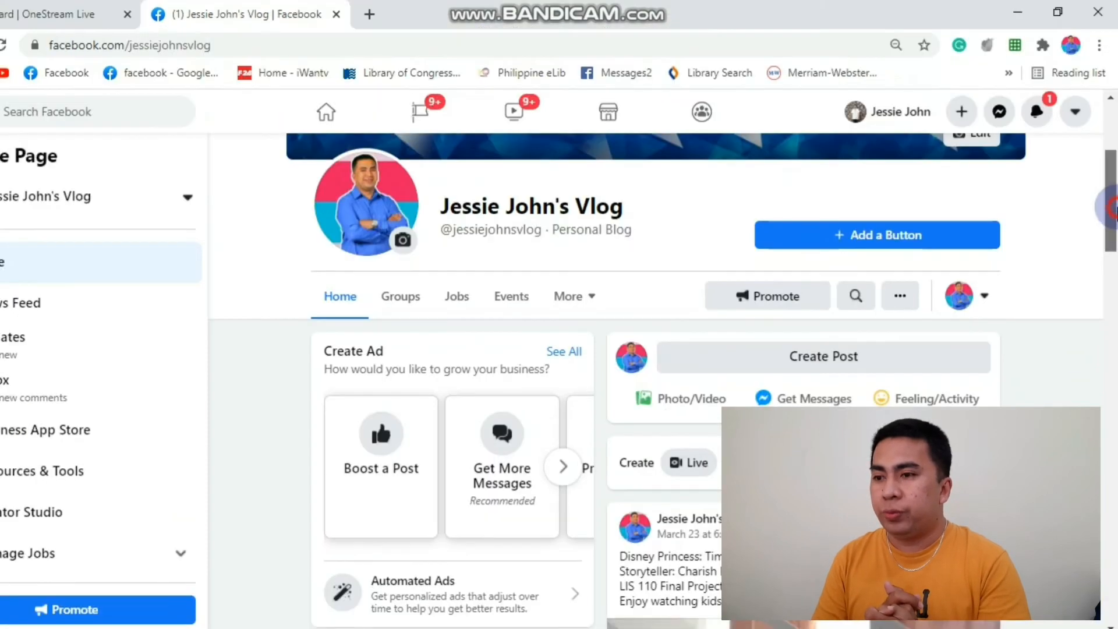
drag(1112, 207, 1112, 259)
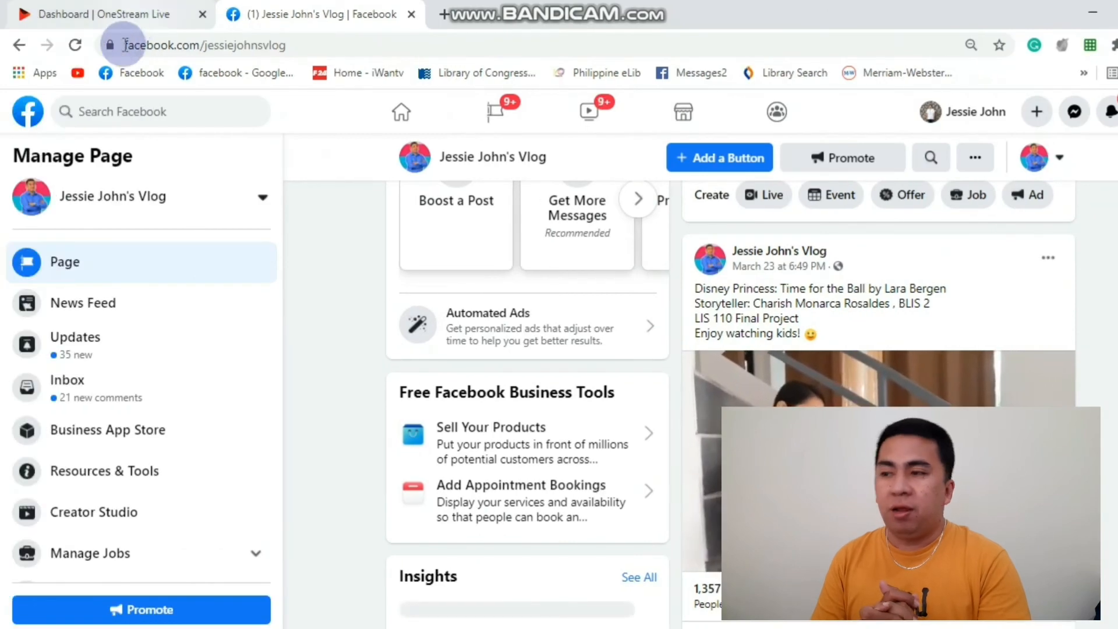
click(75, 45)
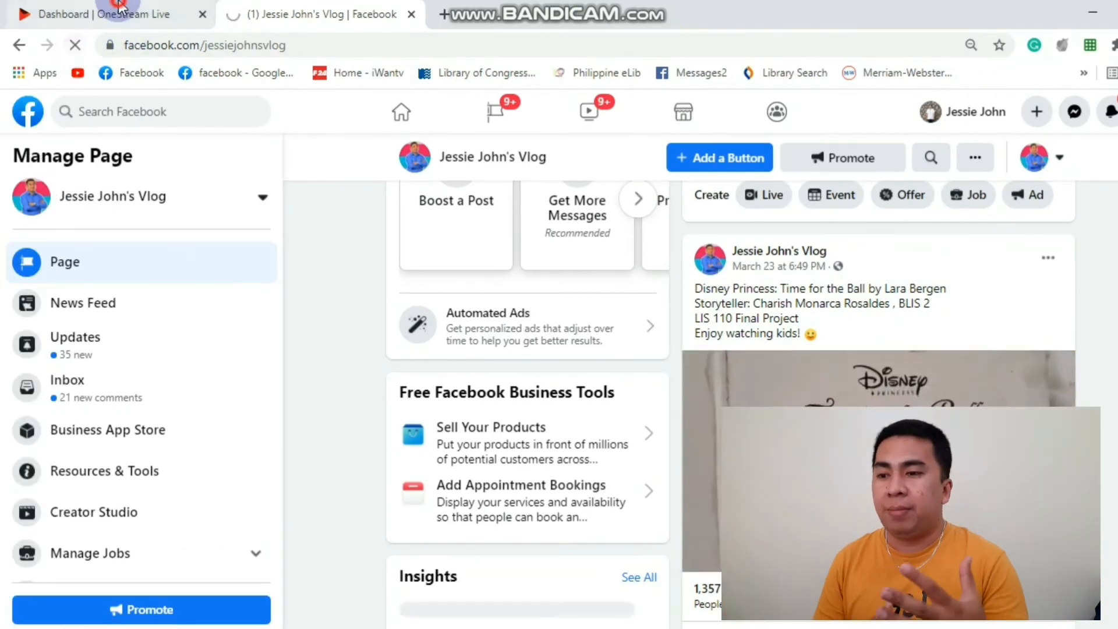
Step: Check the scheduled stream's status in OneStream, and open the live video published by OneStream on the Facebook Page
click(120, 11)
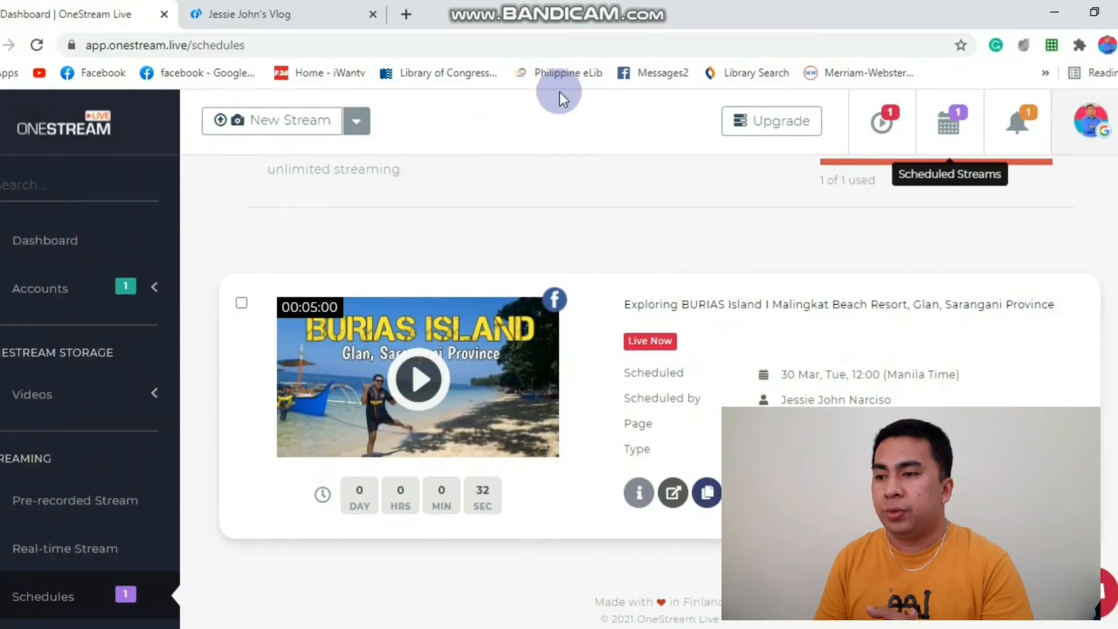
click(250, 9)
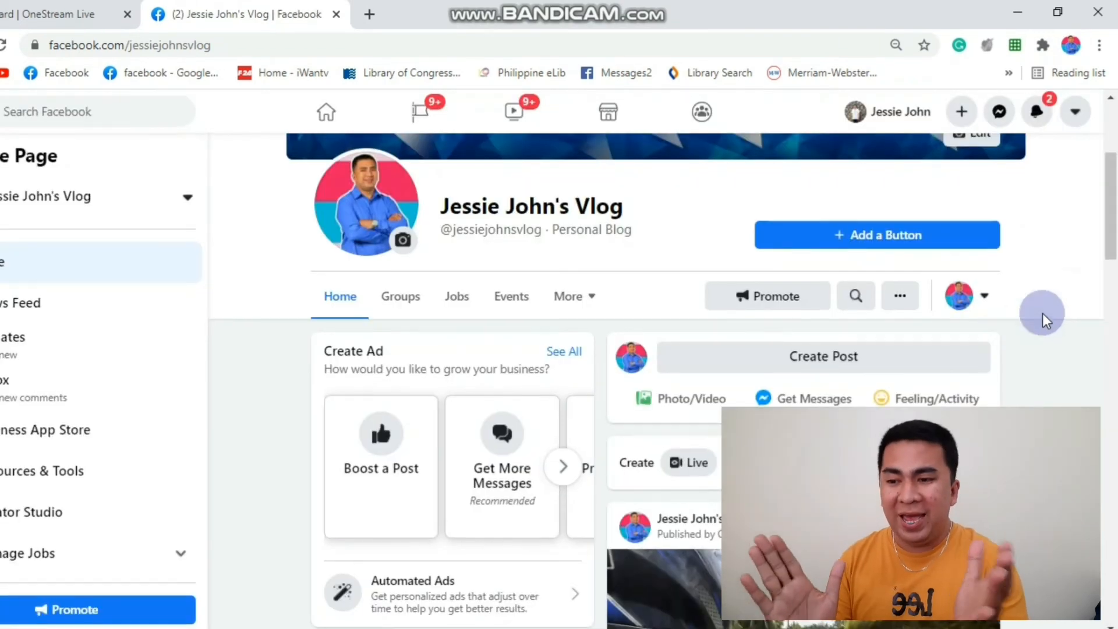
drag(1111, 222, 1112, 298)
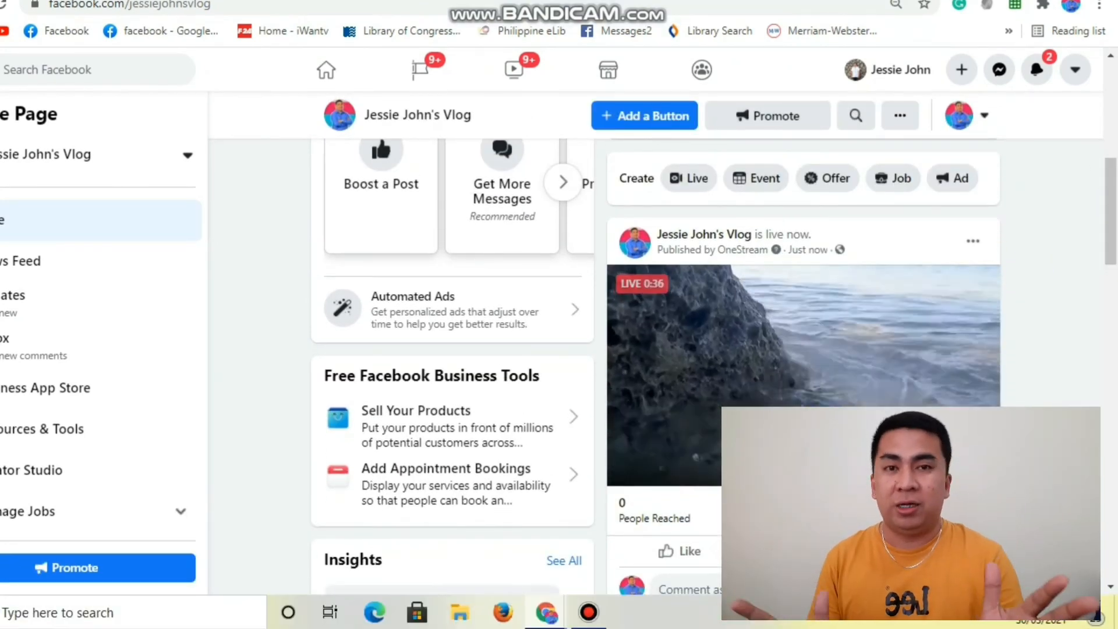
click(827, 383)
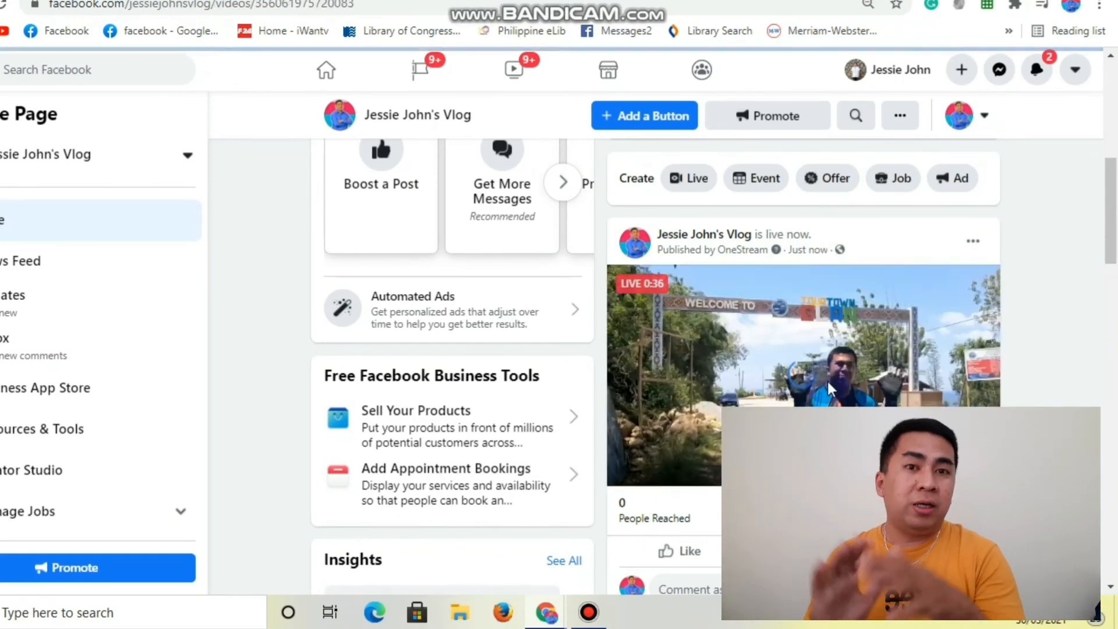